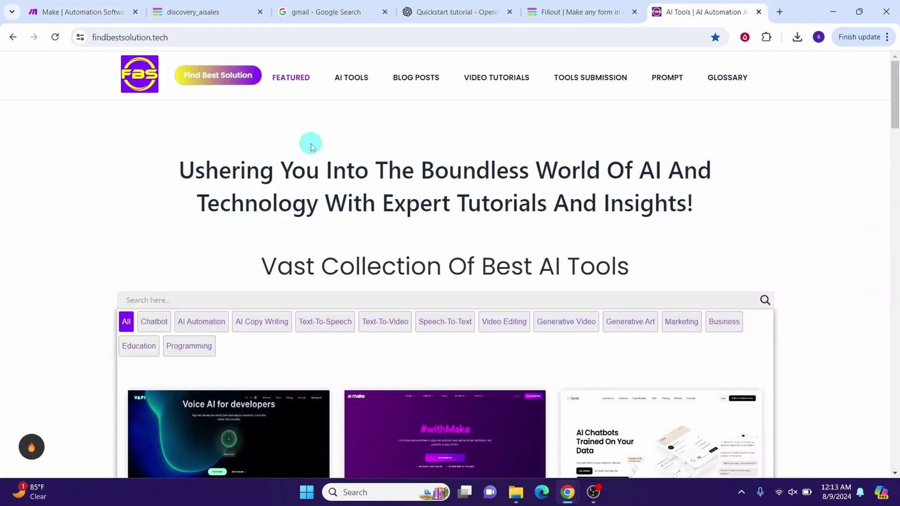
Step: View the discovery_aisales Information Request form, then switch to the Google results for 'gmail'
click(187, 12)
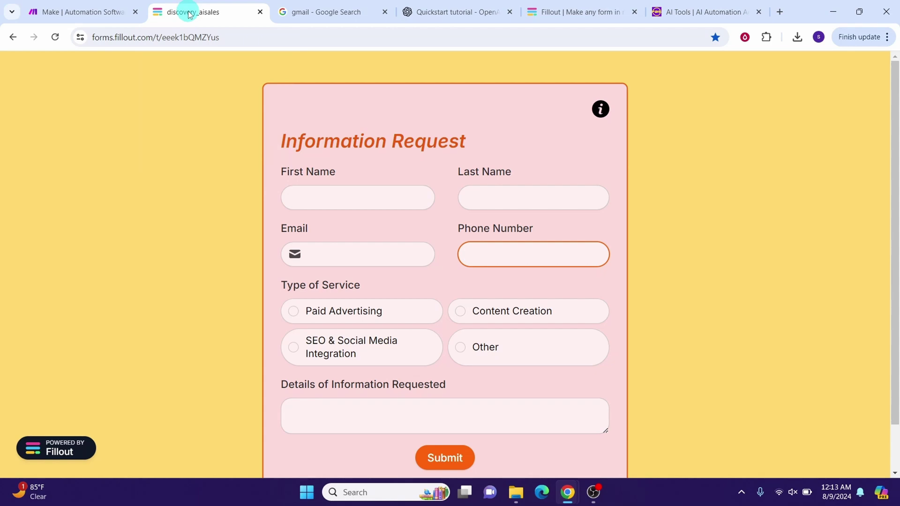
click(331, 12)
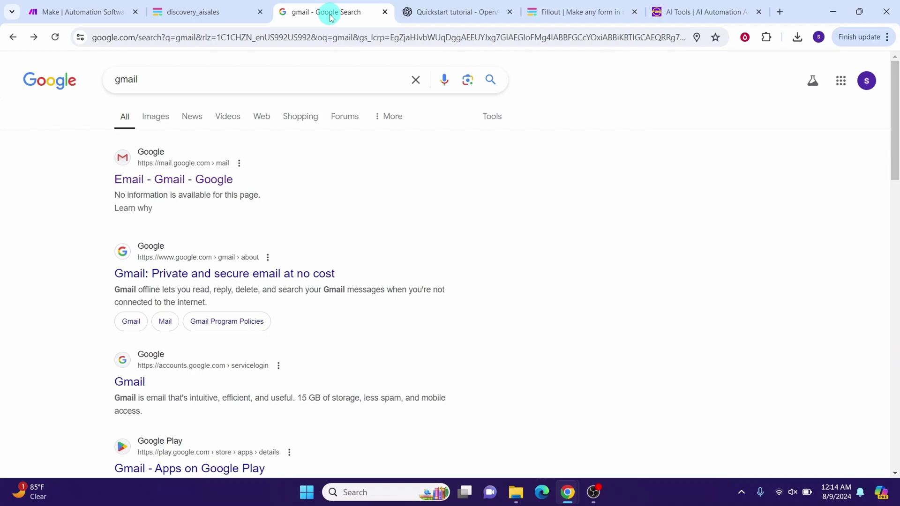
Step: Check the OpenAI Quickstart docs and the discovery_aisales form again, then open make.com
key(ctrl+Tab)
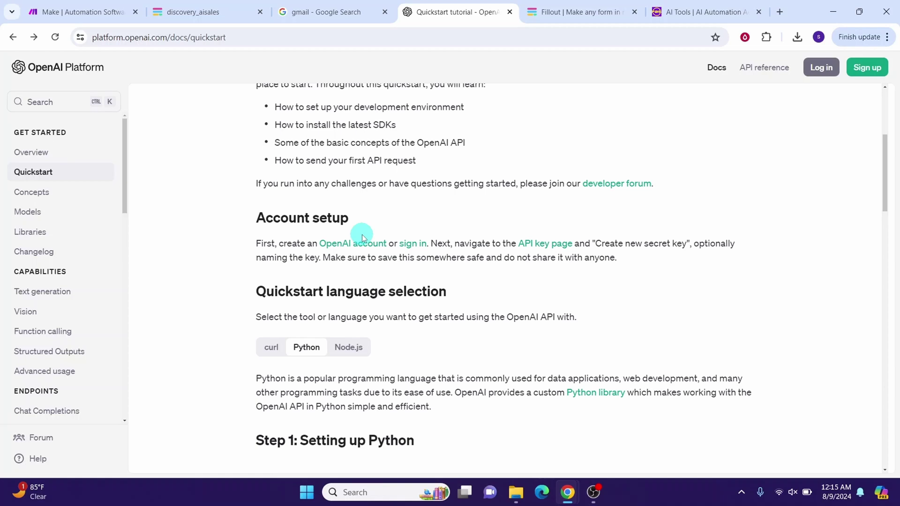
click(182, 12)
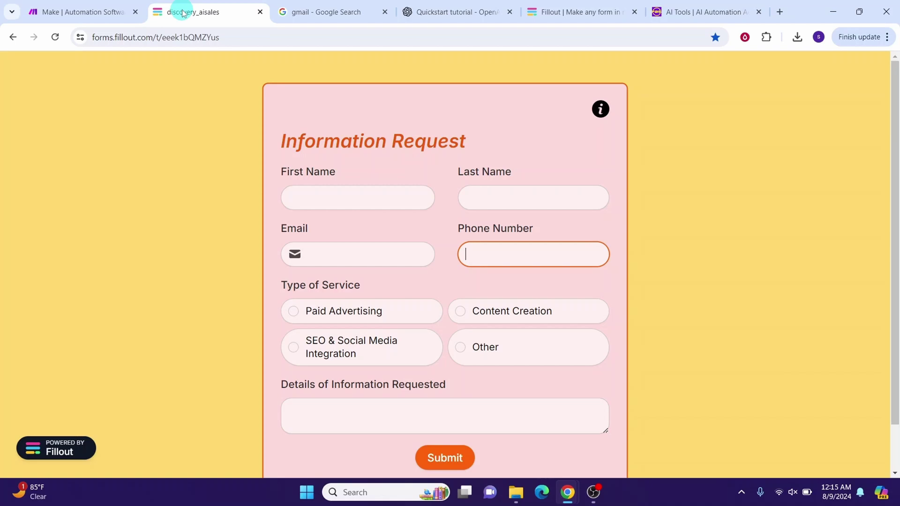
click(552, 16)
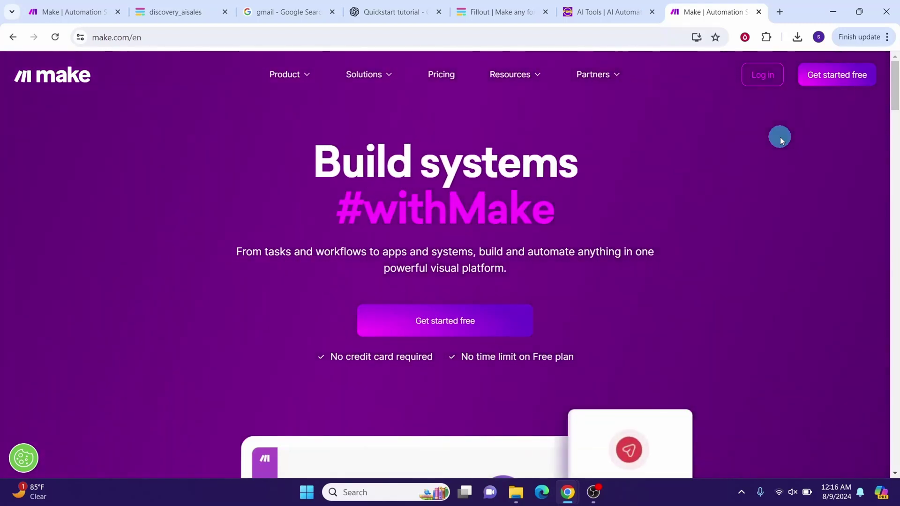
Step: Log in and create a new scenario by importing the FBS emailaiautoresponder.json blueprint, then save
click(761, 75)
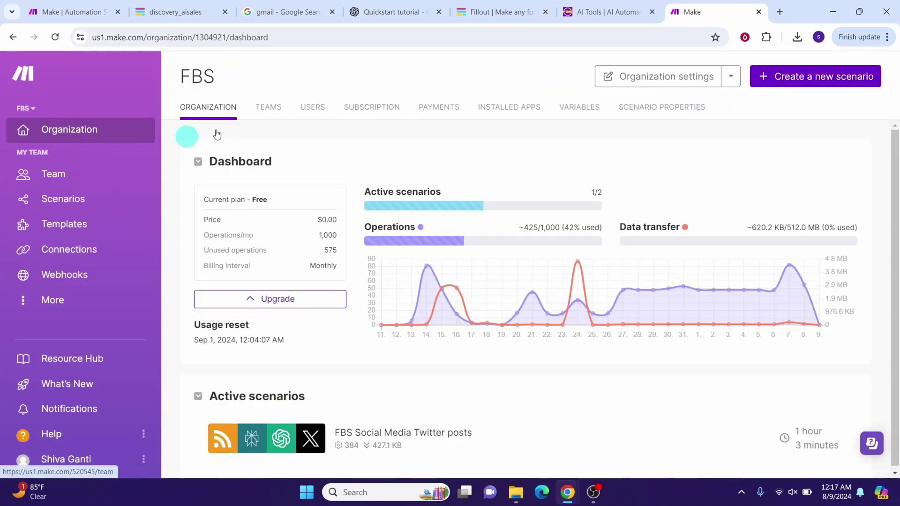
click(785, 79)
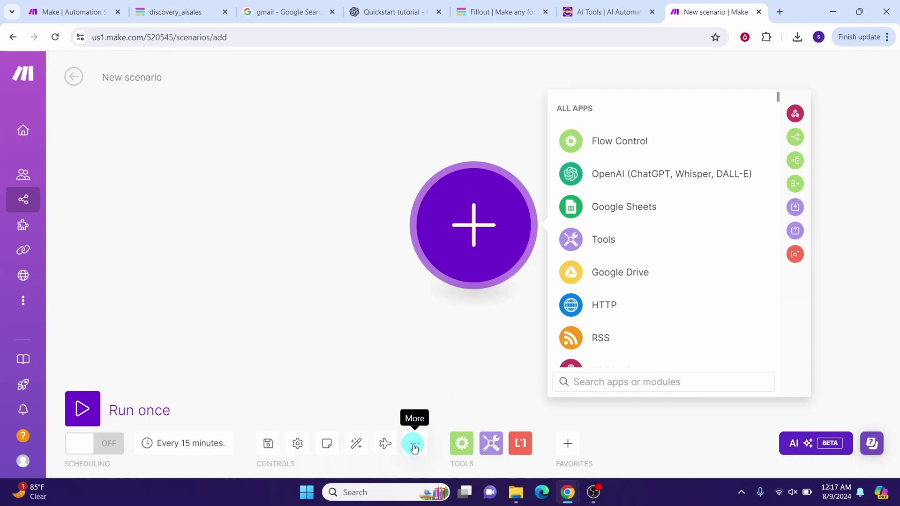
click(413, 446)
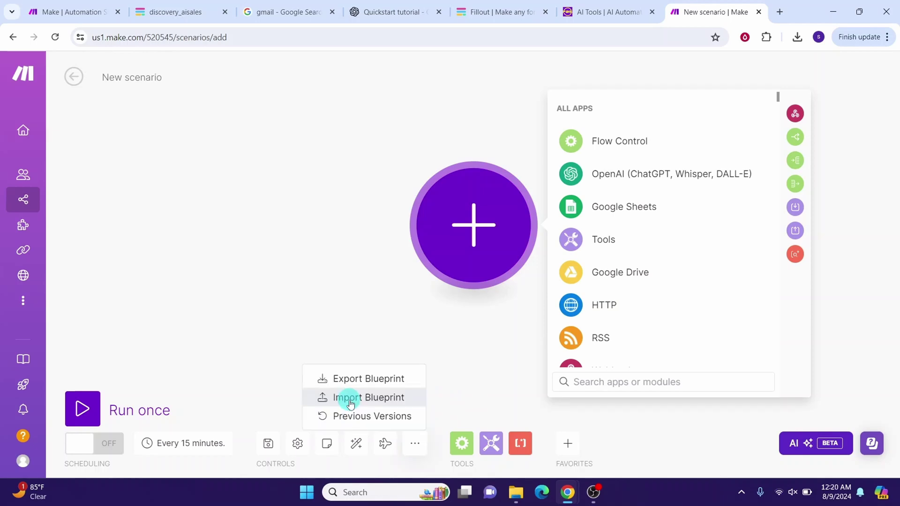
click(351, 402)
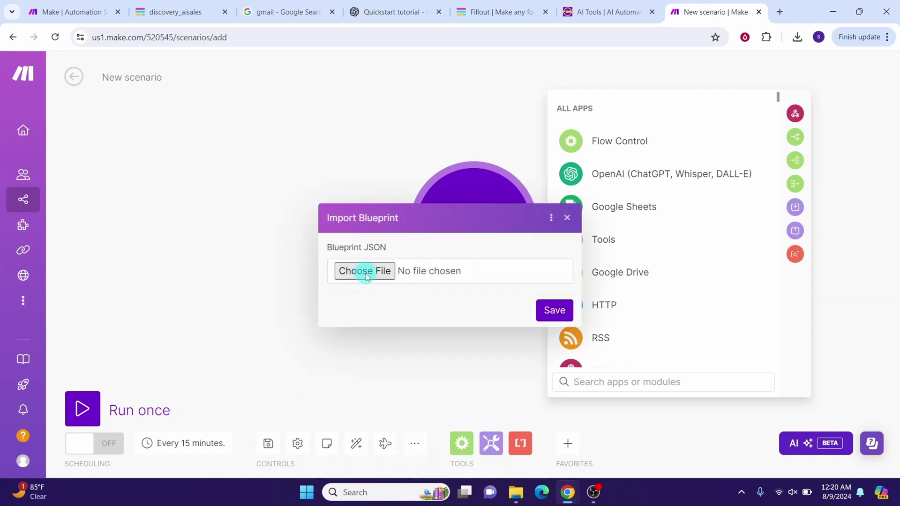
click(367, 276)
click(407, 212)
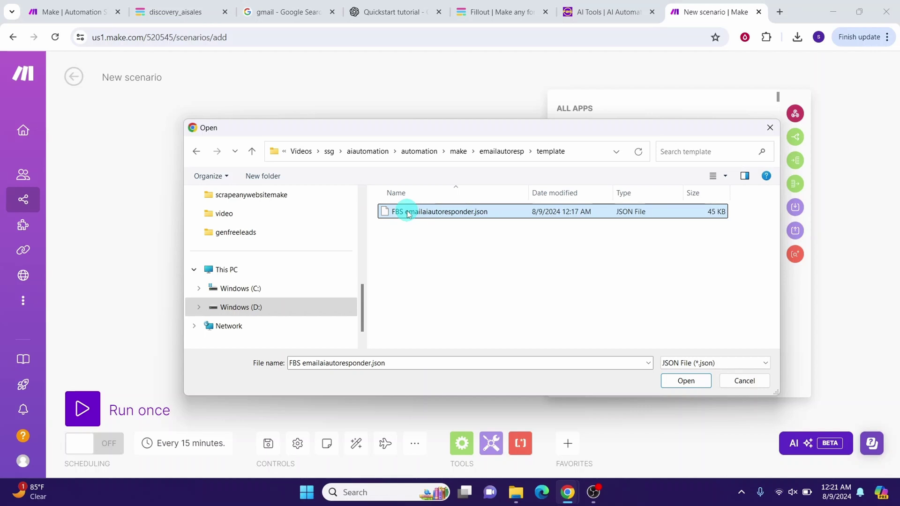
click(685, 382)
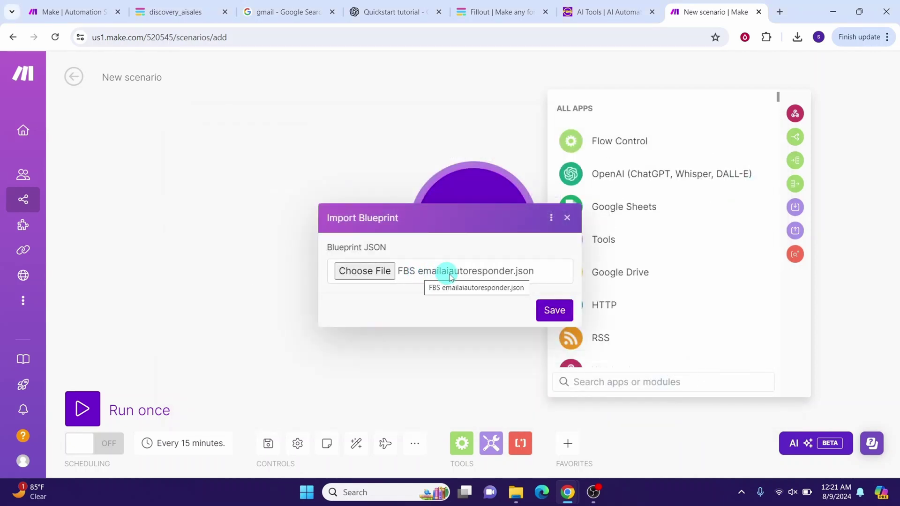
click(553, 312)
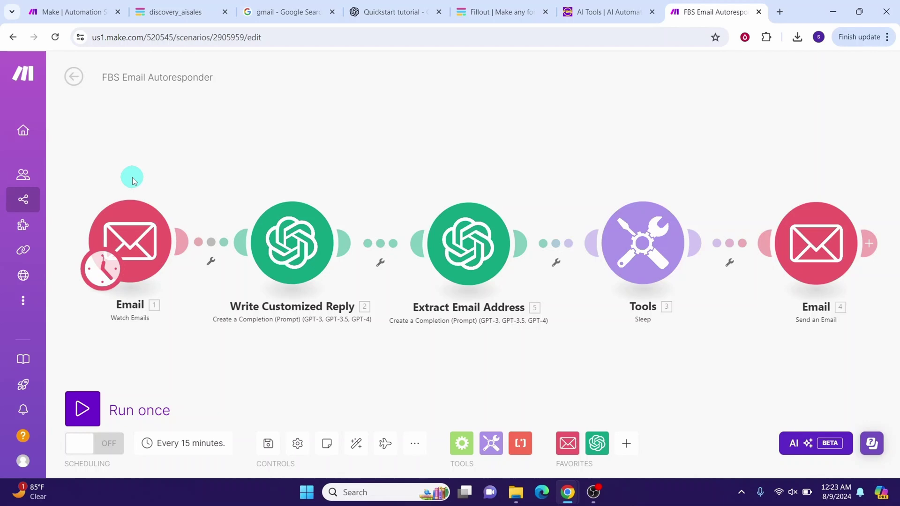
Step: In the Watch Emails trigger, preview a Google Restricted connection, then cancel and keep the existing connection
click(128, 241)
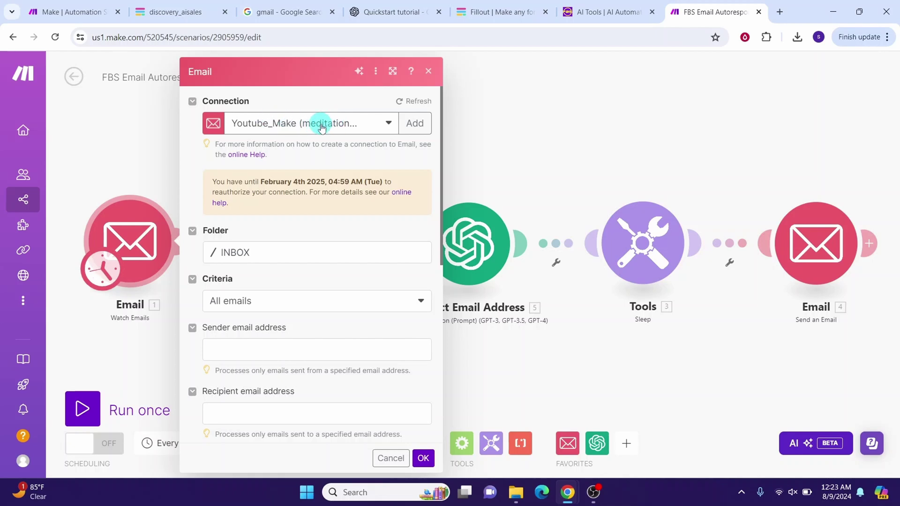
click(415, 123)
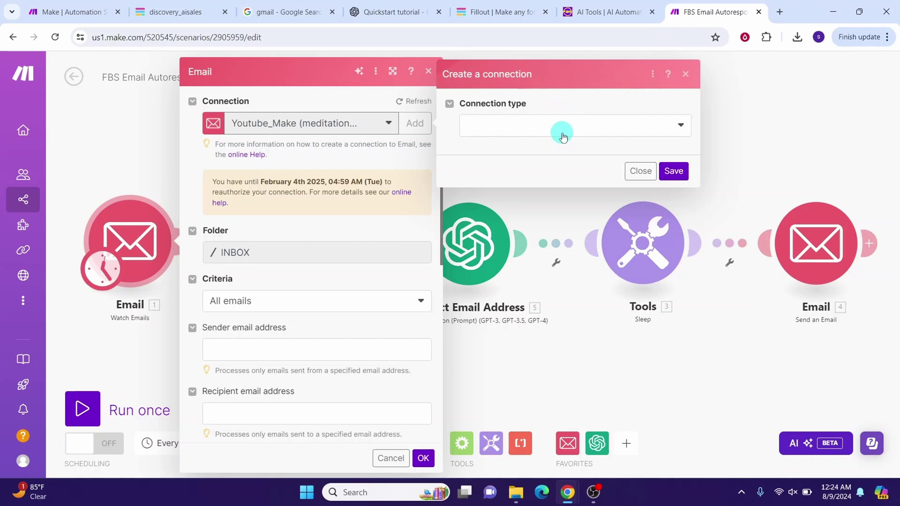
click(680, 126)
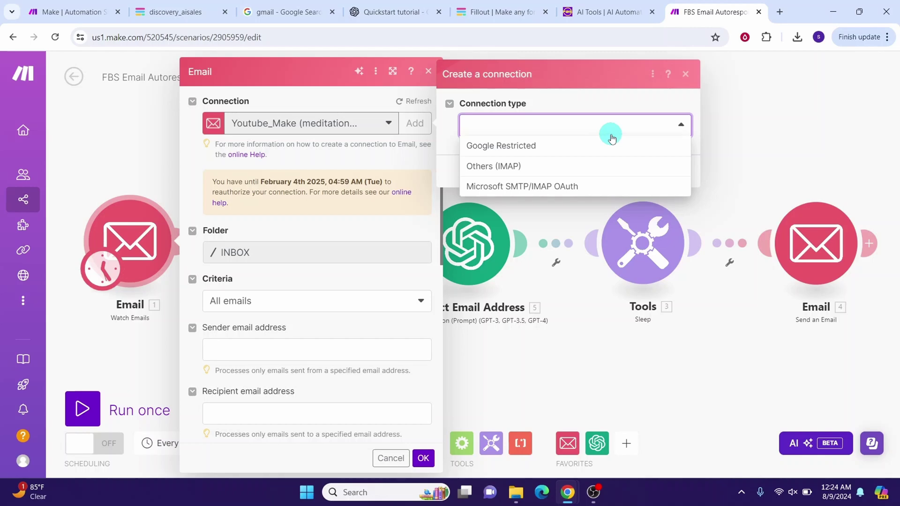
click(522, 150)
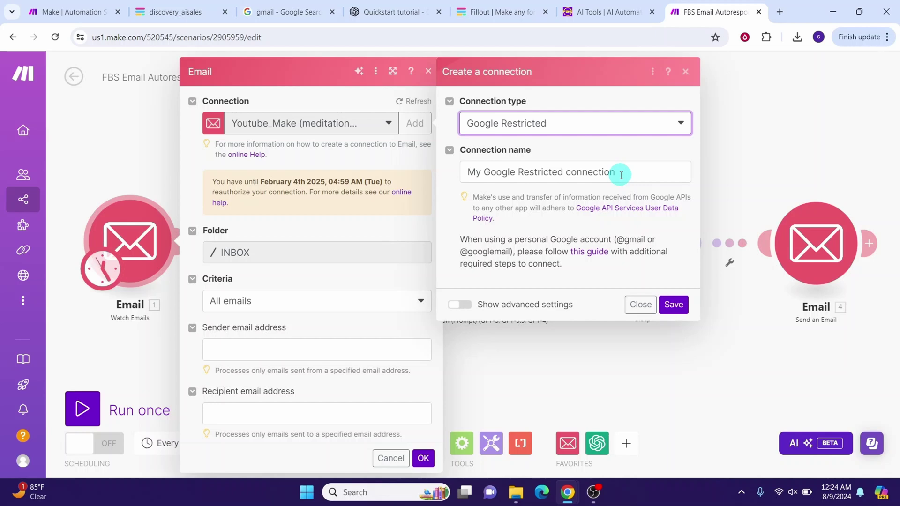
click(466, 306)
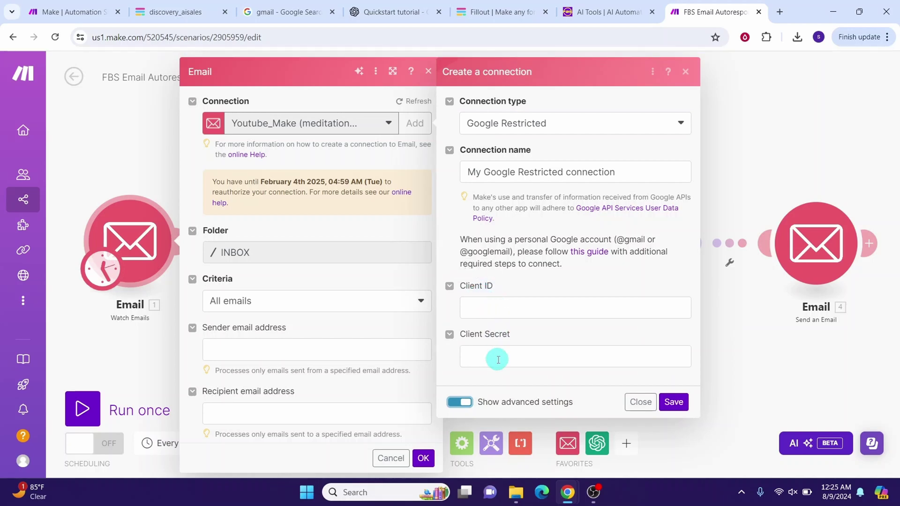
click(672, 403)
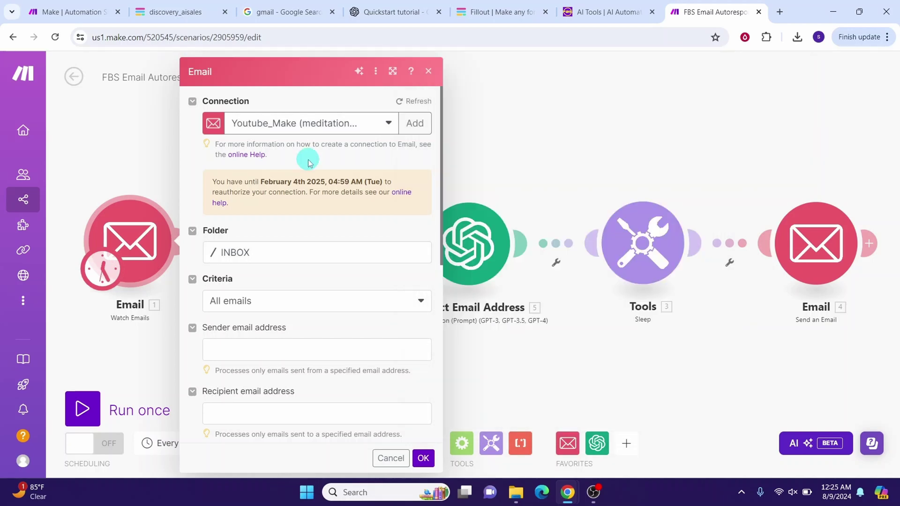
Step: Confirm the Watch Emails subject filter 'New submission for your "discovery_aisales" form' with 1 max result, and save
click(246, 126)
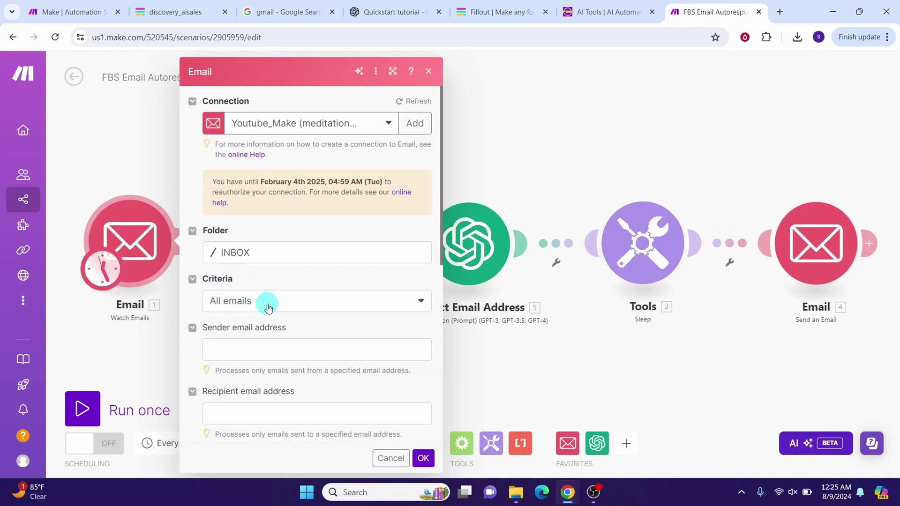
scroll(267, 302, down, 4)
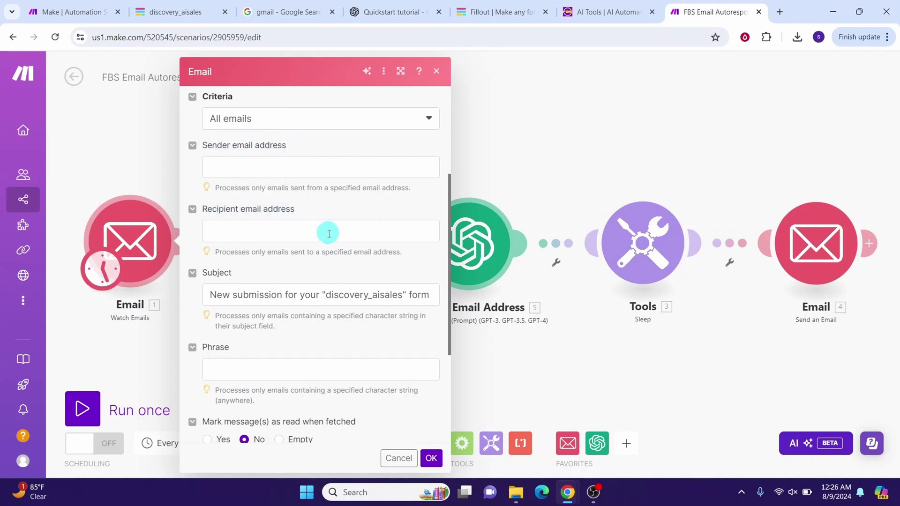
click(210, 294)
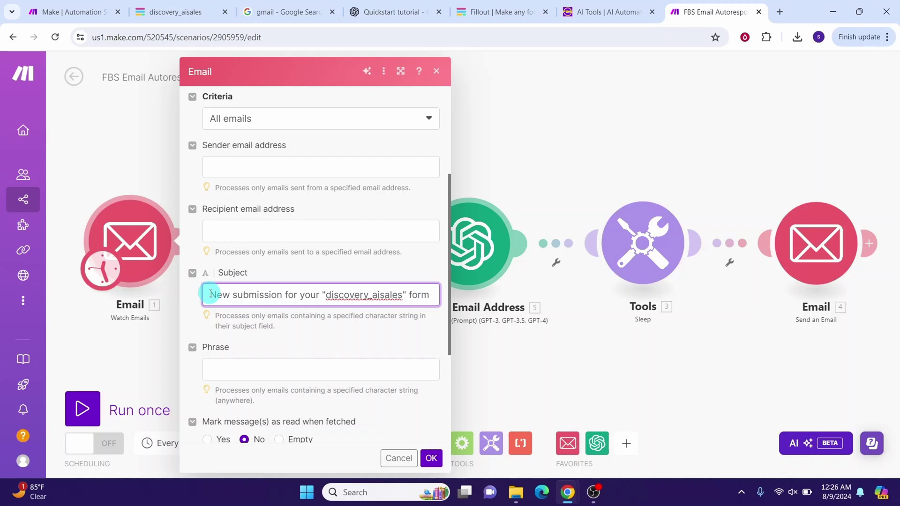
drag(210, 295, 434, 295)
scroll(267, 287, down, 3)
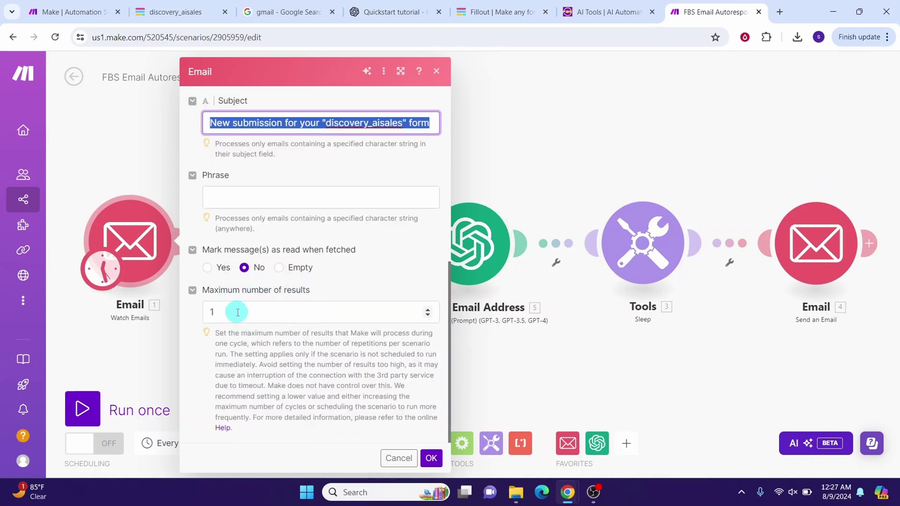
click(432, 458)
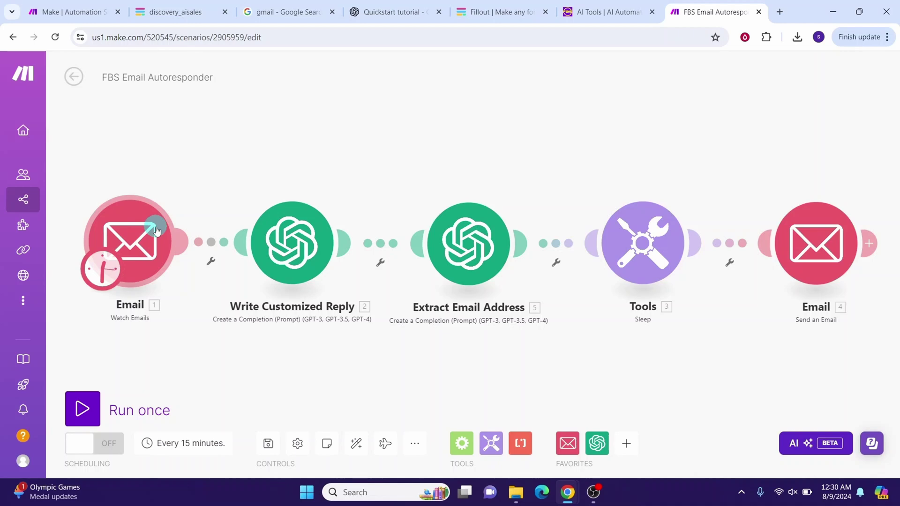
Step: Start the Email trigger from the first Fillout notification email and run that module alone, yielding 1 bundle
right_click(130, 231)
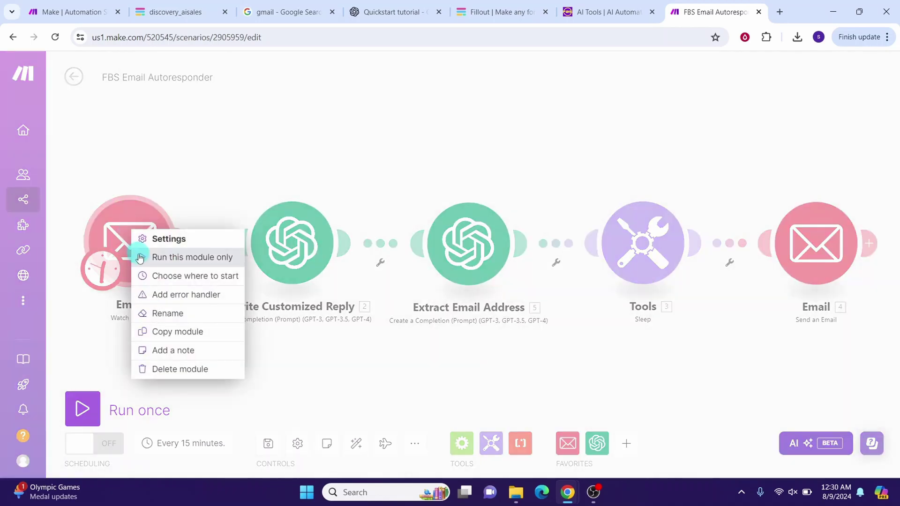
click(170, 282)
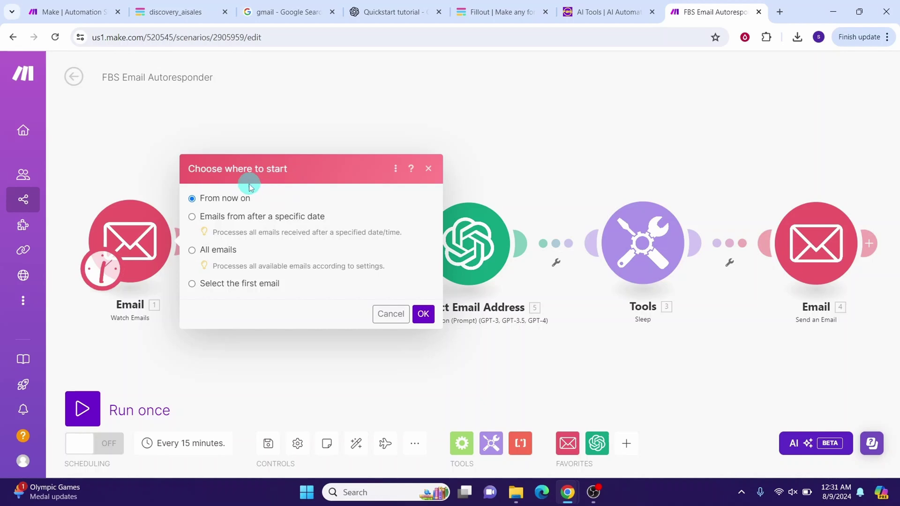
click(192, 284)
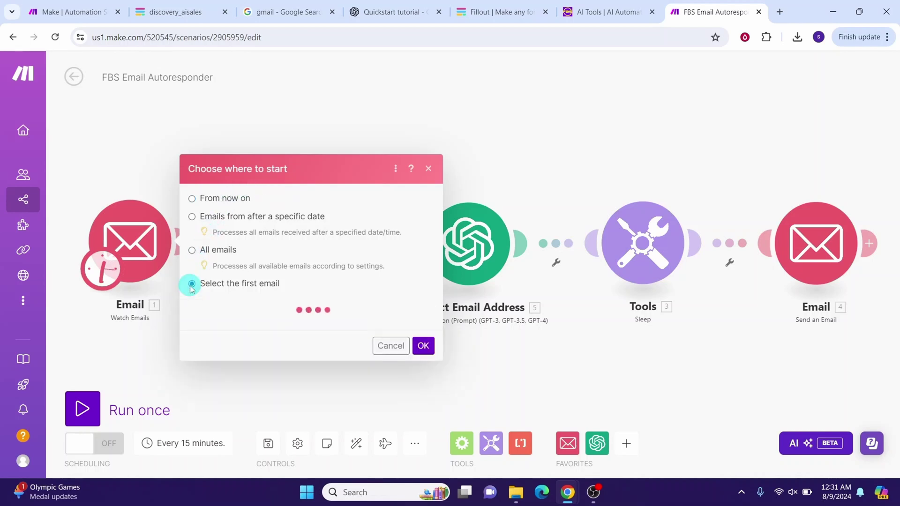
click(261, 290)
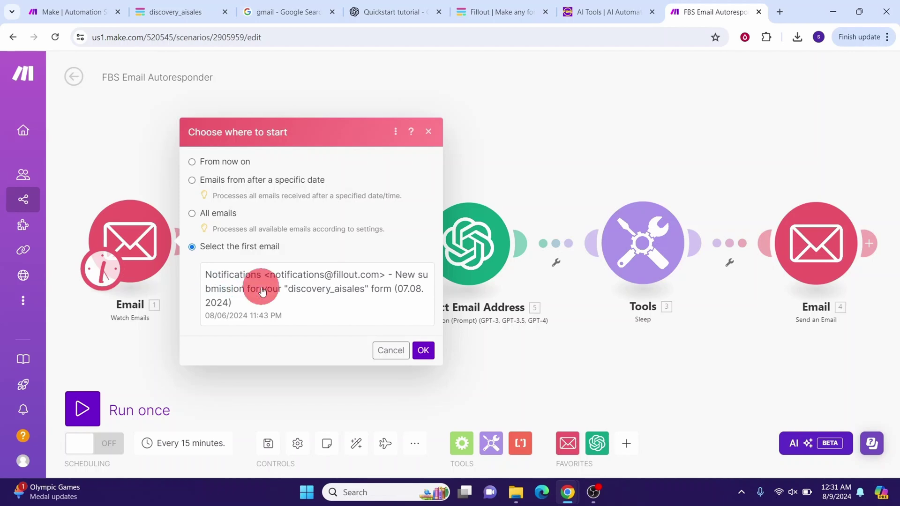
click(423, 353)
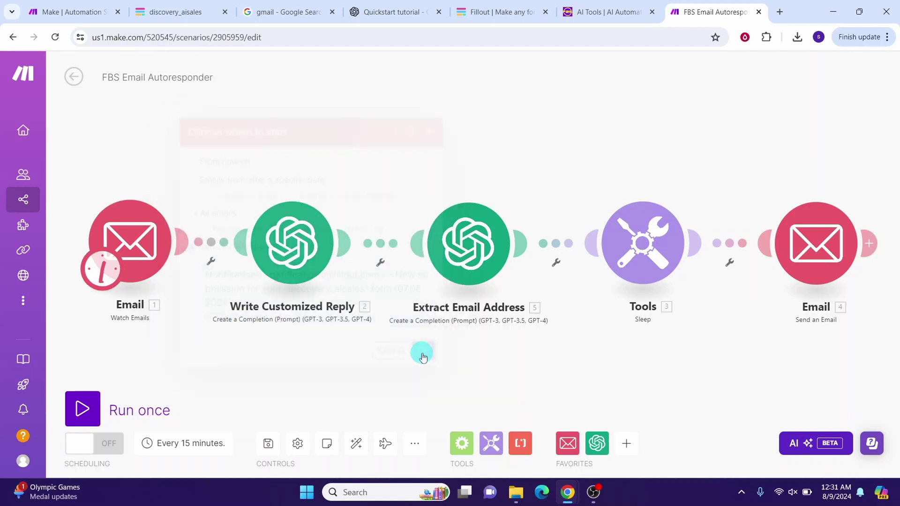
click(135, 228)
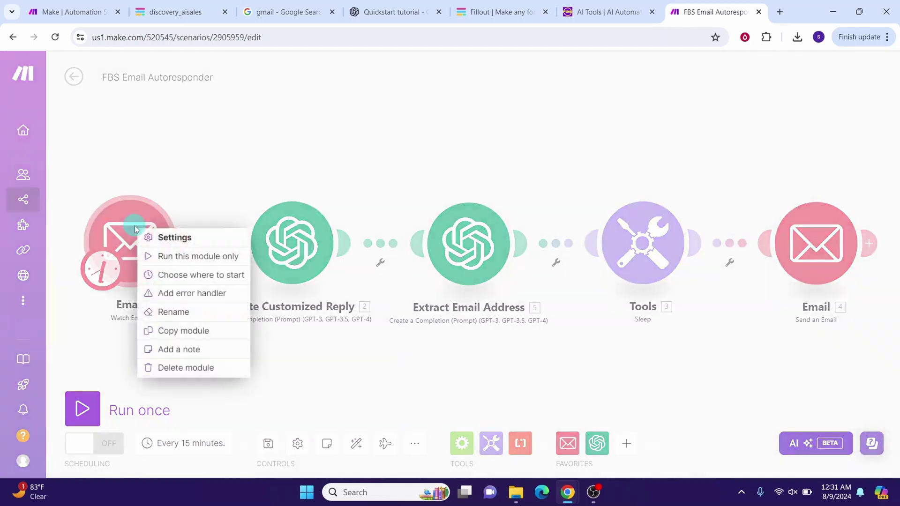
click(174, 263)
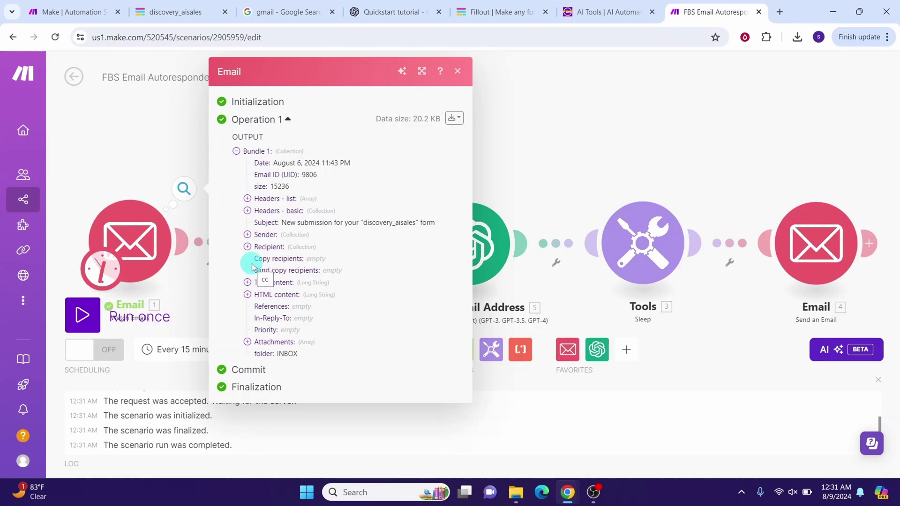
click(458, 72)
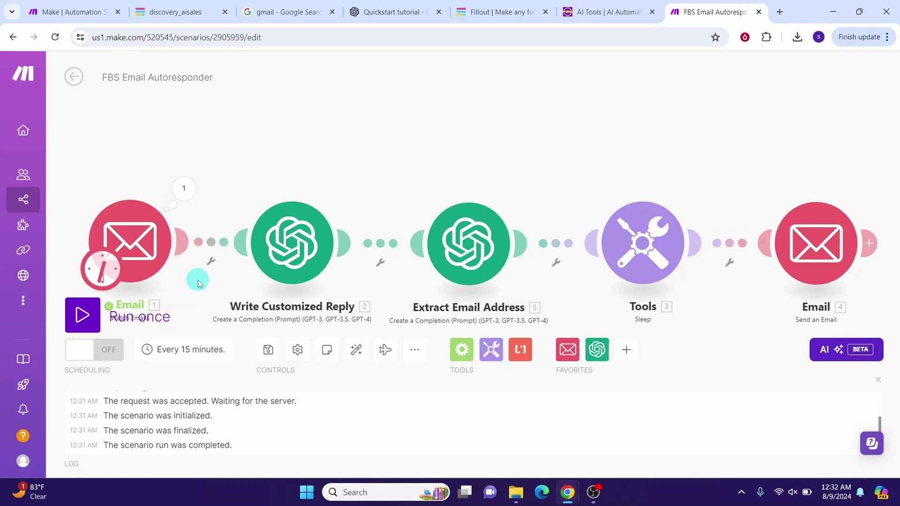
Step: Open the Write Customized Reply module, start a new OpenAI connection, then cancel to keep the existing one
click(301, 237)
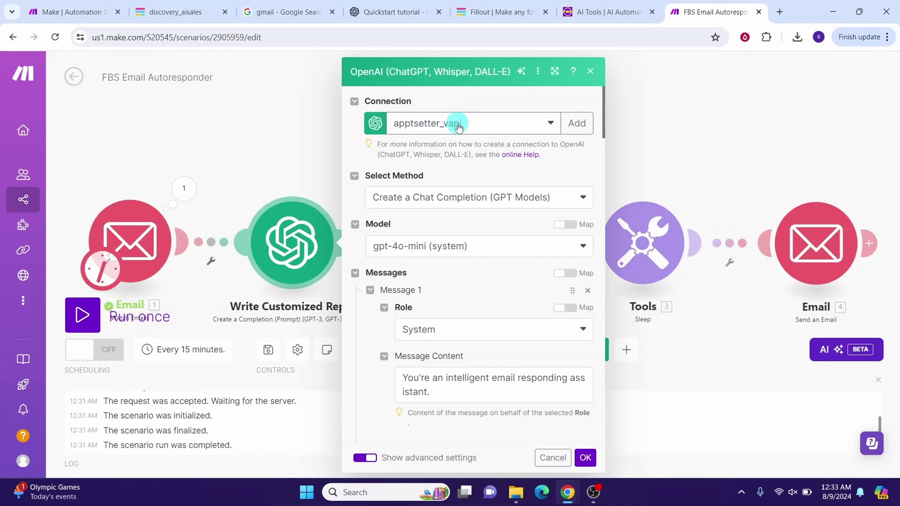
click(577, 122)
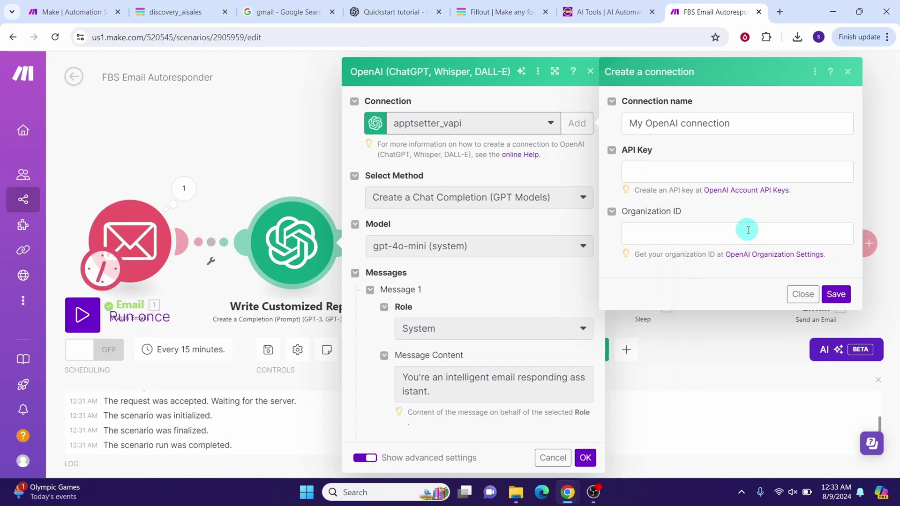
click(838, 297)
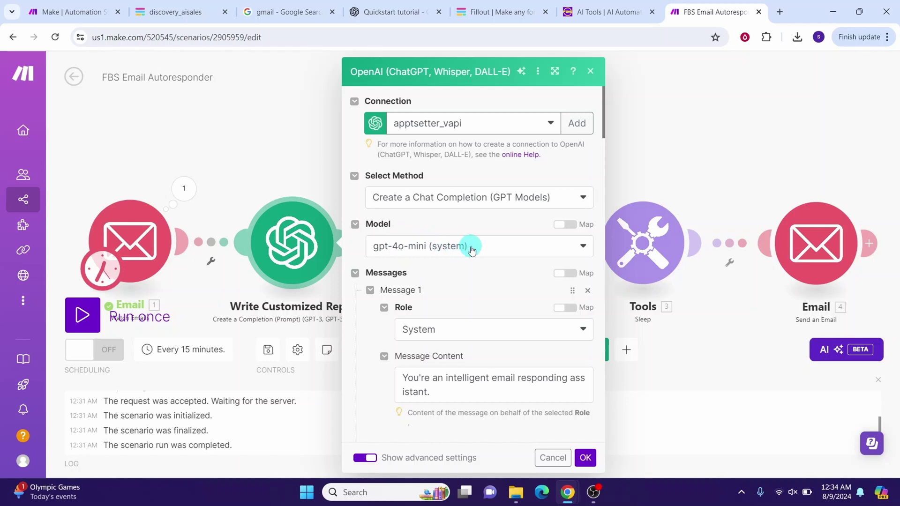
click(583, 246)
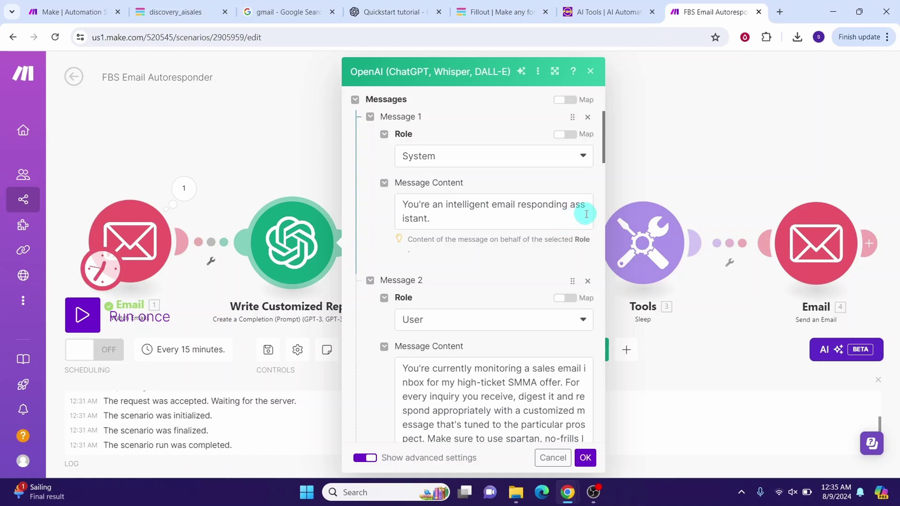
scroll(554, 226, down, 4)
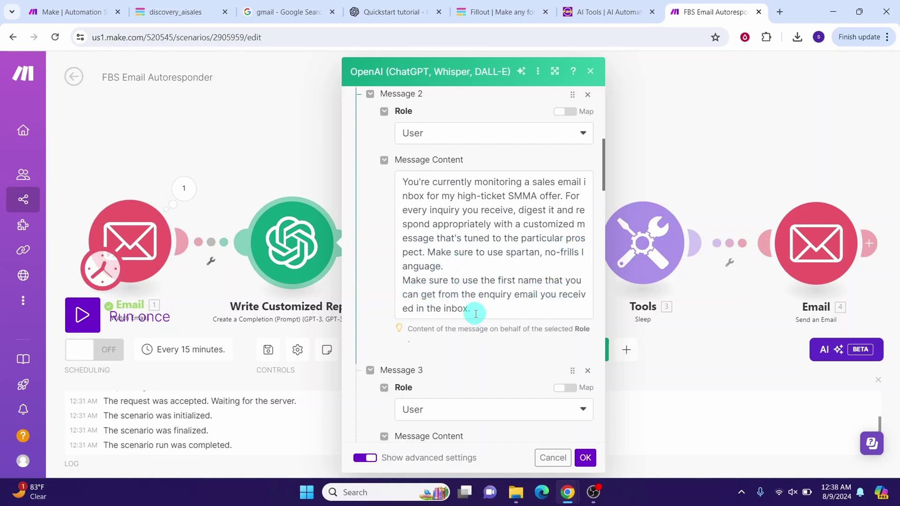
scroll(476, 314, down, 6)
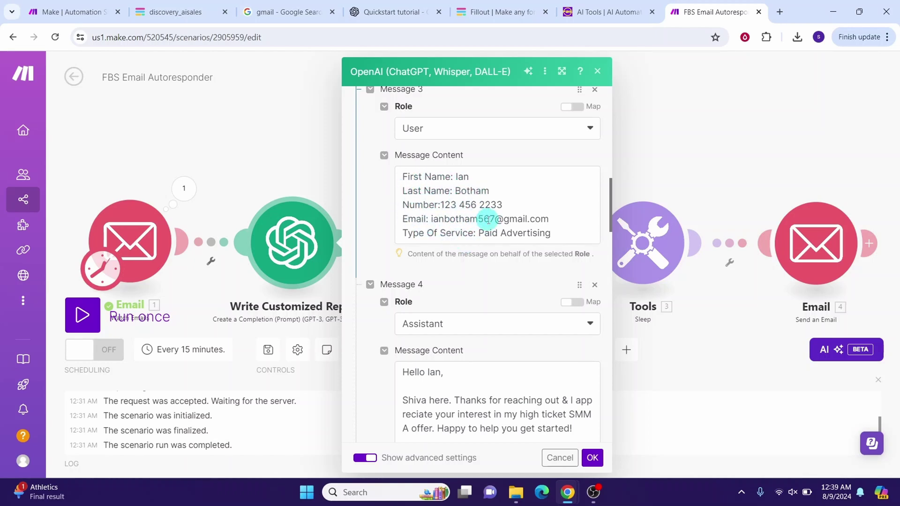
scroll(482, 217, down, 4)
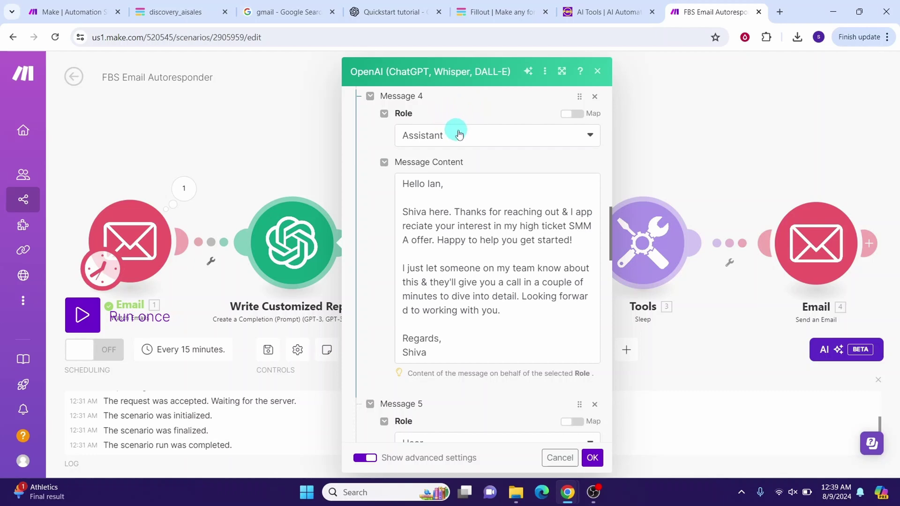
scroll(458, 128, down, 1)
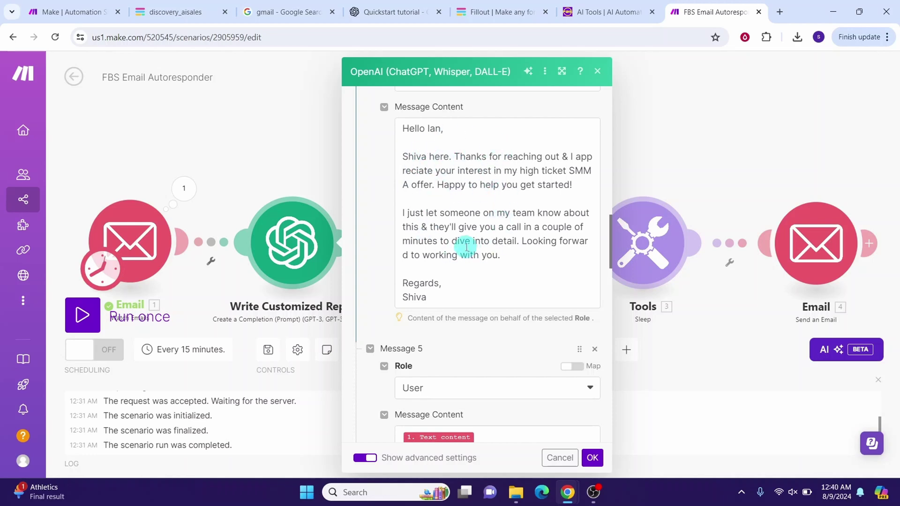
scroll(442, 114, down, 5)
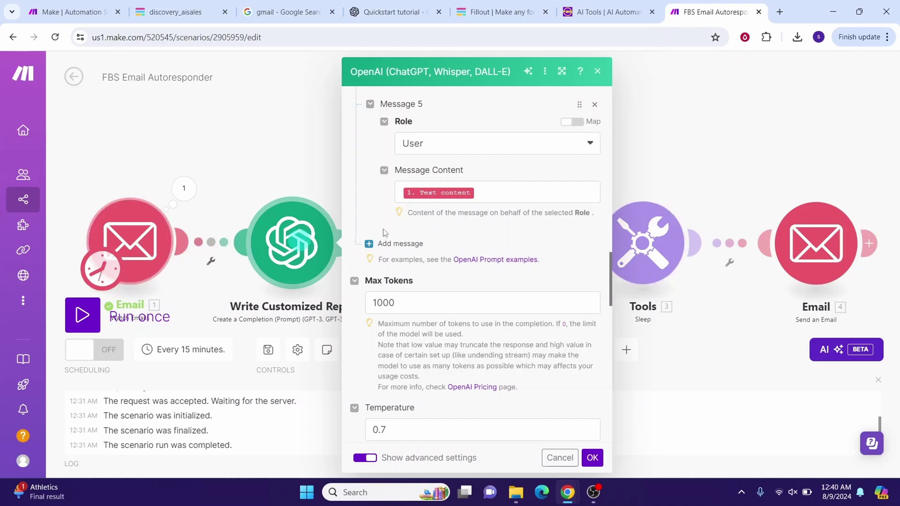
Step: Check that Message 5 maps the email's Text content, keep Response Format as Text, and save
scroll(384, 233, down, 2)
click(492, 123)
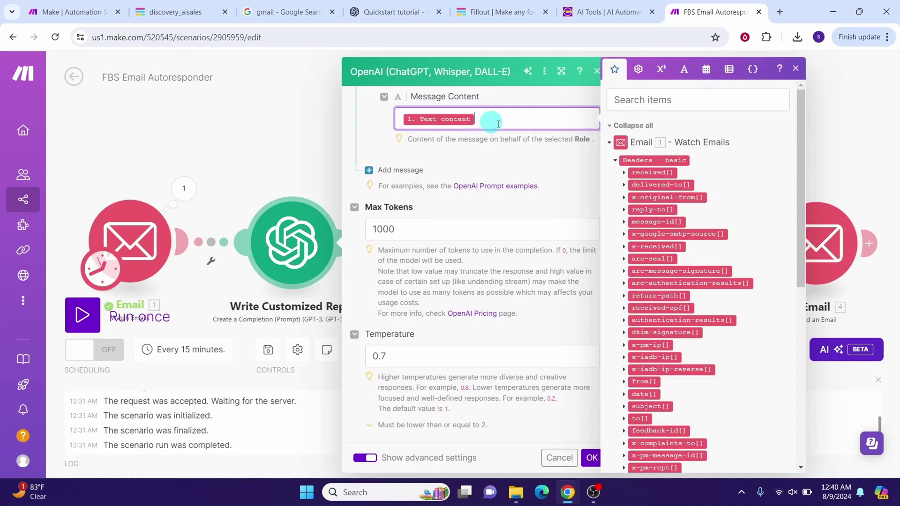
scroll(713, 227, down, 5)
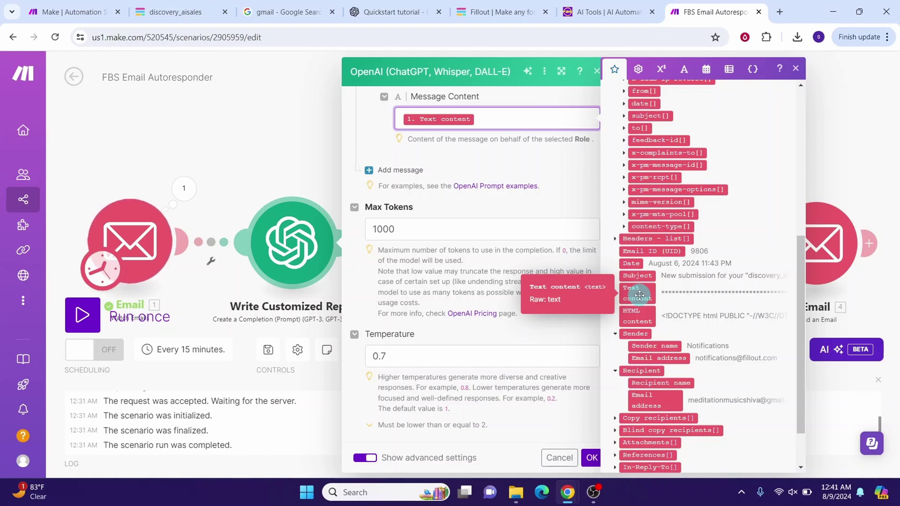
click(389, 224)
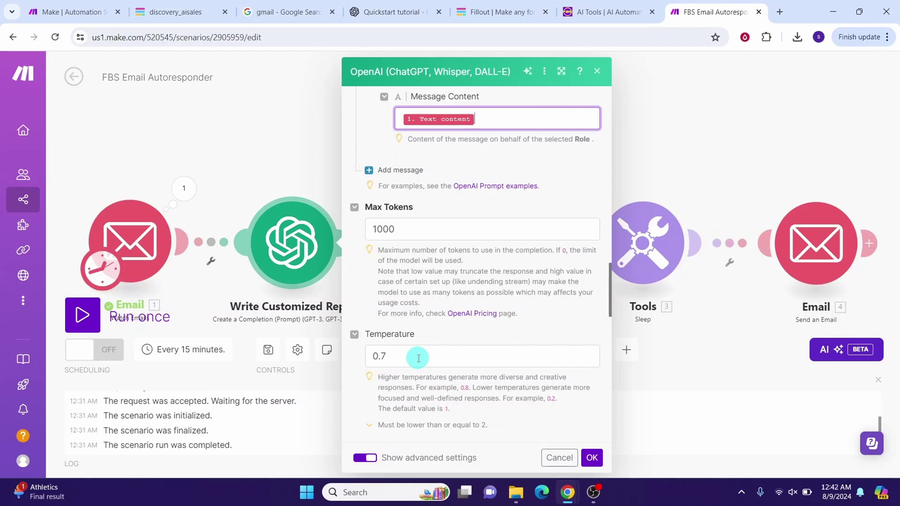
click(616, 348)
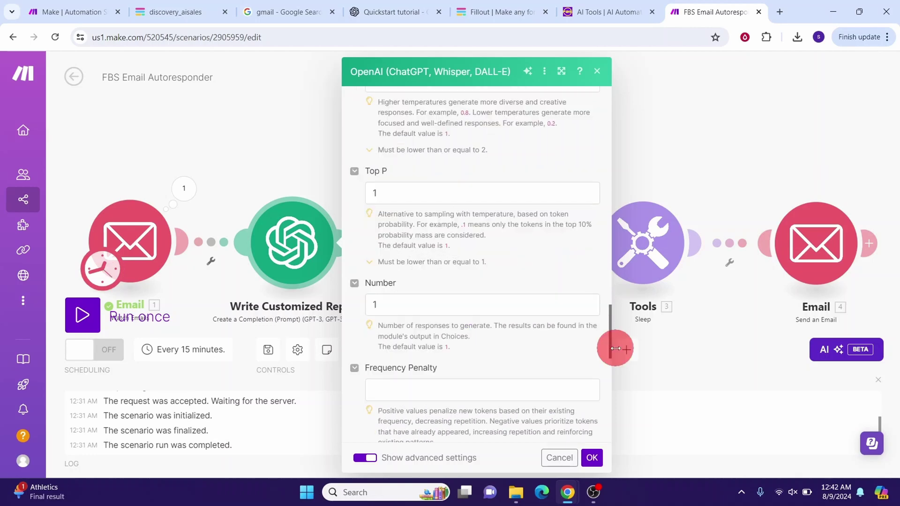
drag(616, 349, 616, 420)
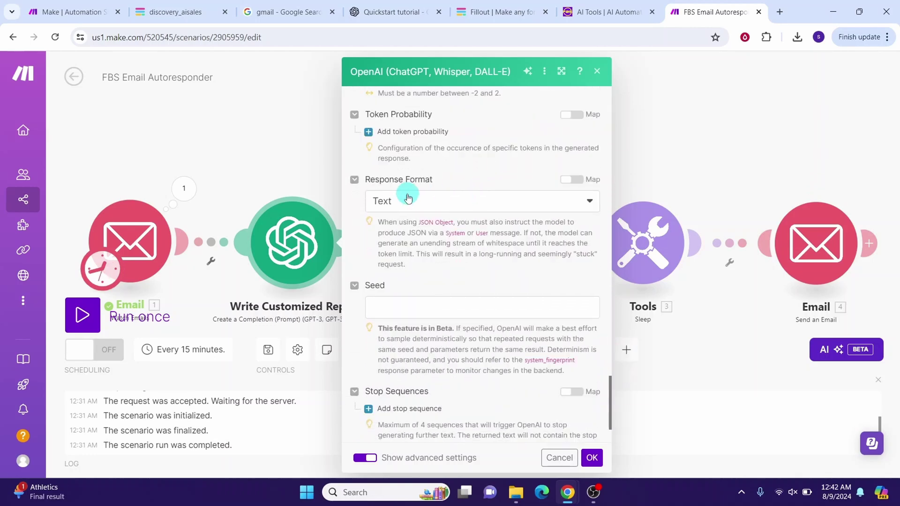
click(591, 201)
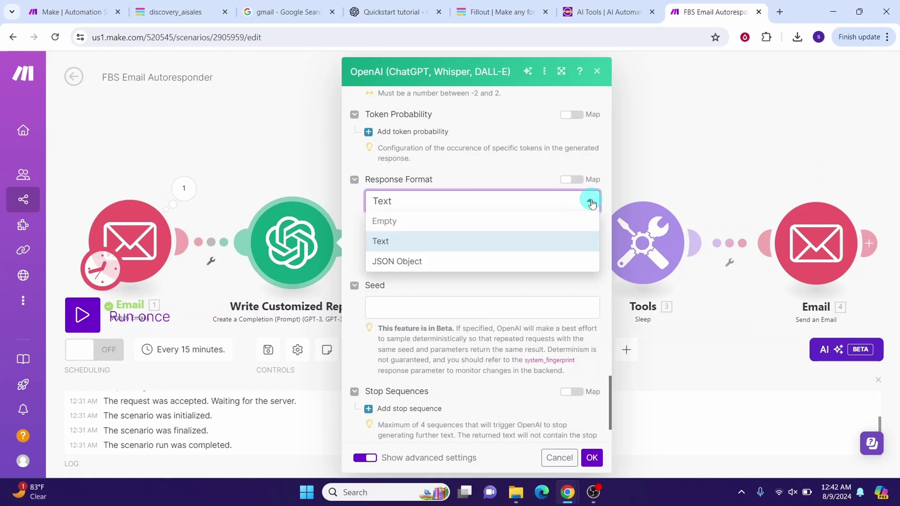
click(439, 243)
click(597, 458)
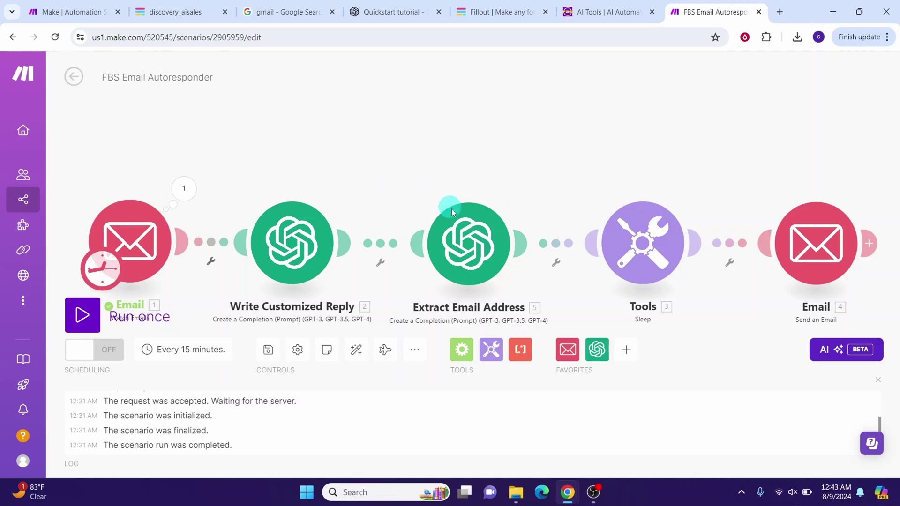
Step: Open the Extract Email Address module and scroll through its prompt Messages 1–5
click(468, 249)
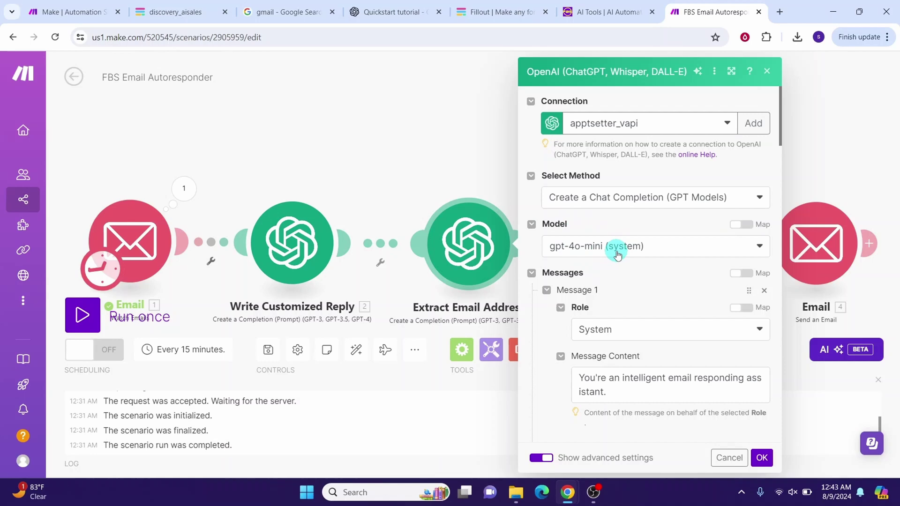
scroll(617, 254, down, 4)
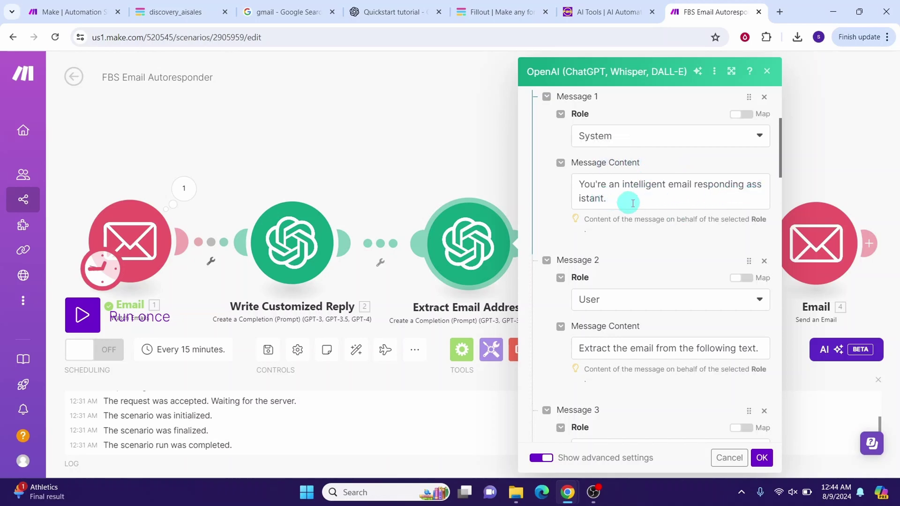
scroll(626, 199, down, 3)
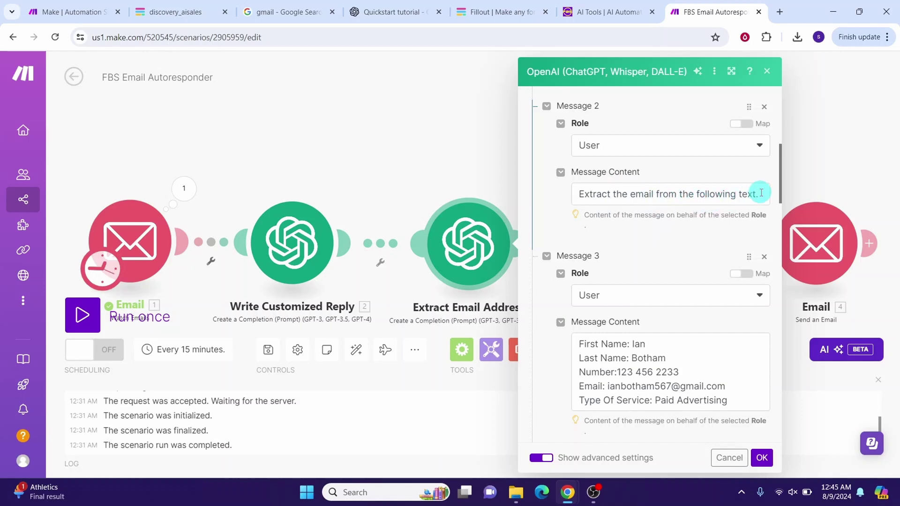
scroll(761, 192, down, 3)
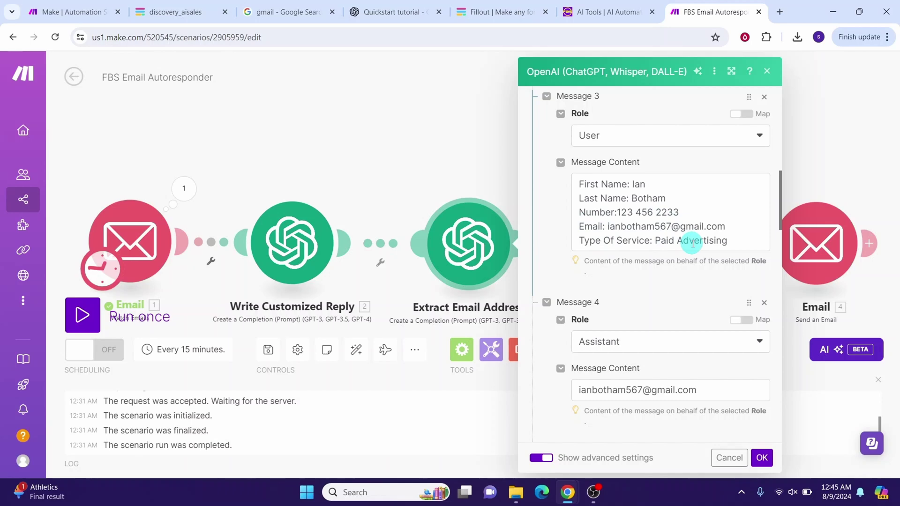
scroll(621, 115, down, 4)
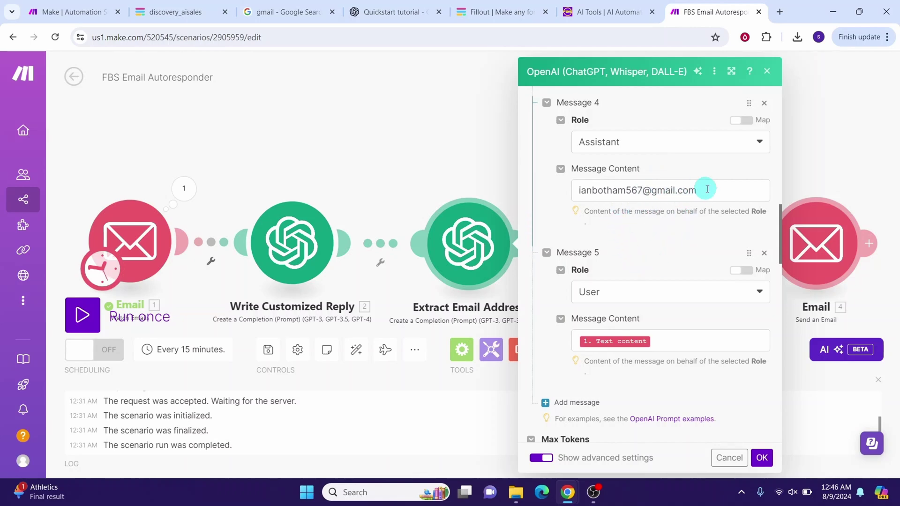
Step: Scroll past Max Tokens, Temperature and advanced options, then close the Extract Email Address settings
scroll(648, 187, down, 3)
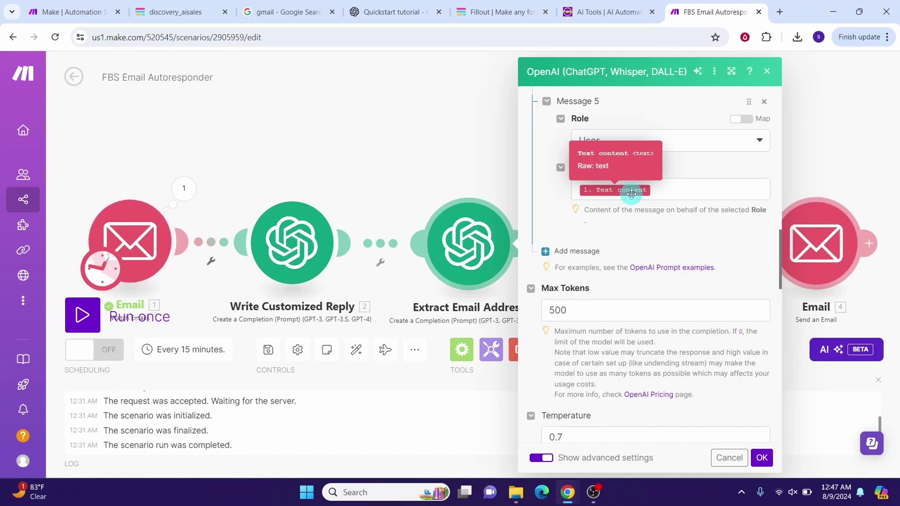
scroll(610, 183, down, 3)
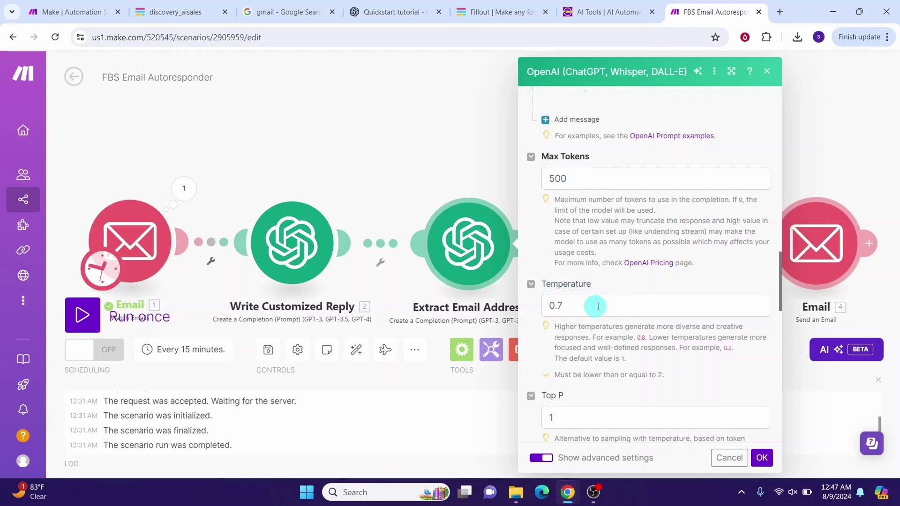
scroll(599, 306, down, 10)
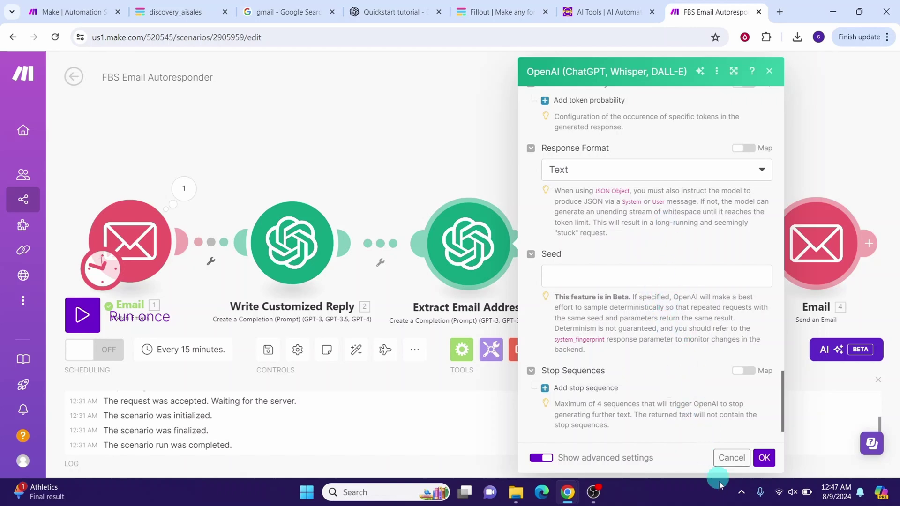
click(764, 459)
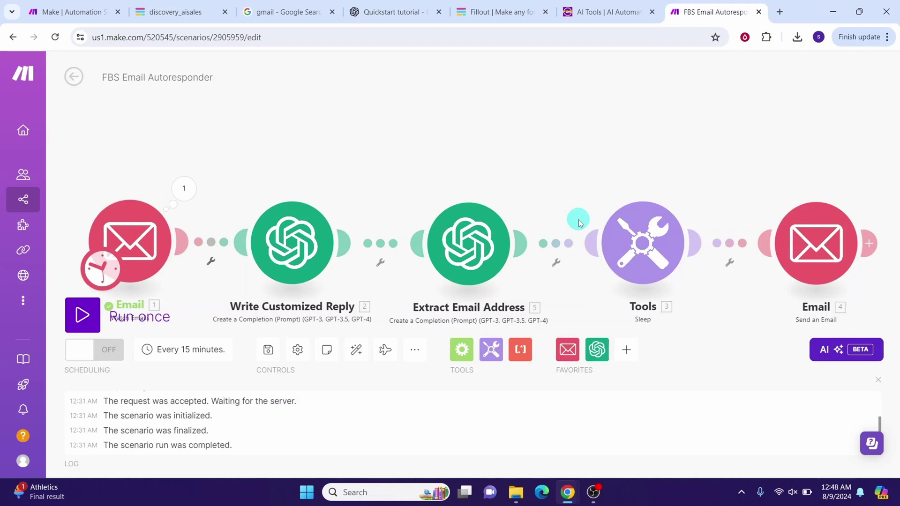
click(624, 253)
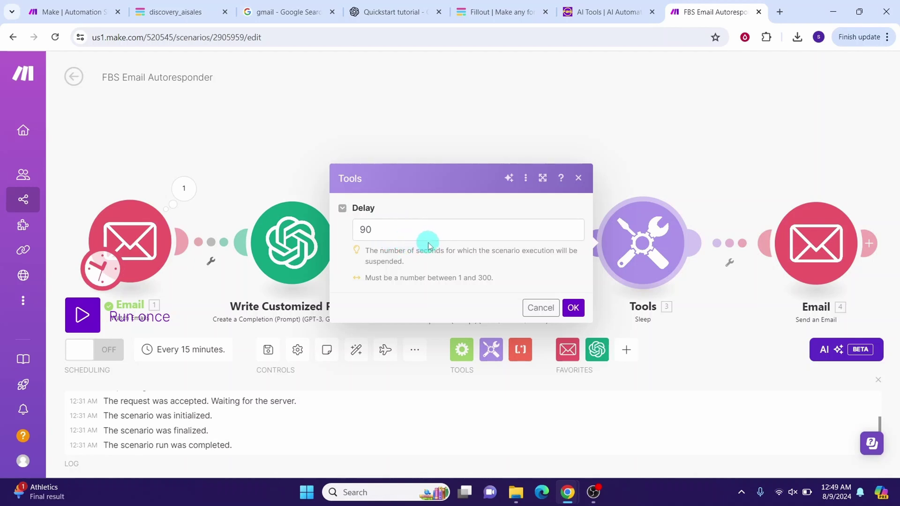
click(574, 309)
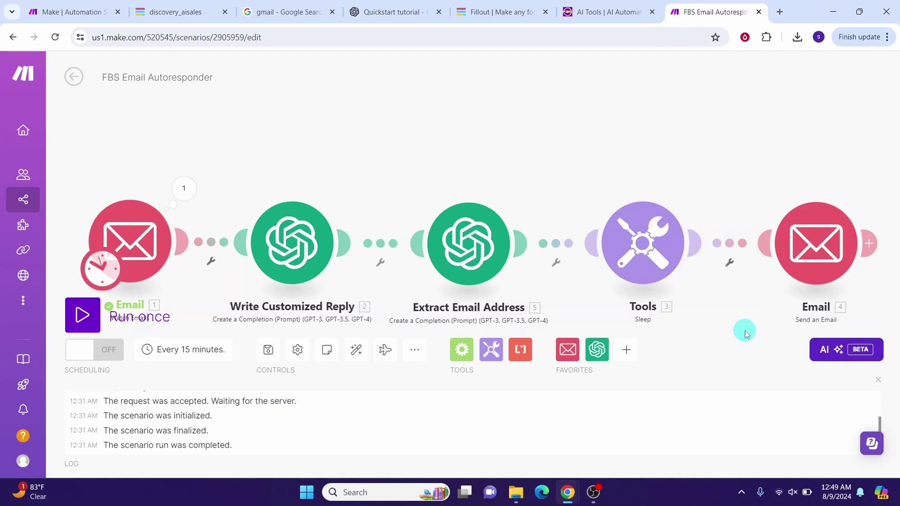
Step: In the Send an Email step, set Save message after sending to Yes
click(805, 252)
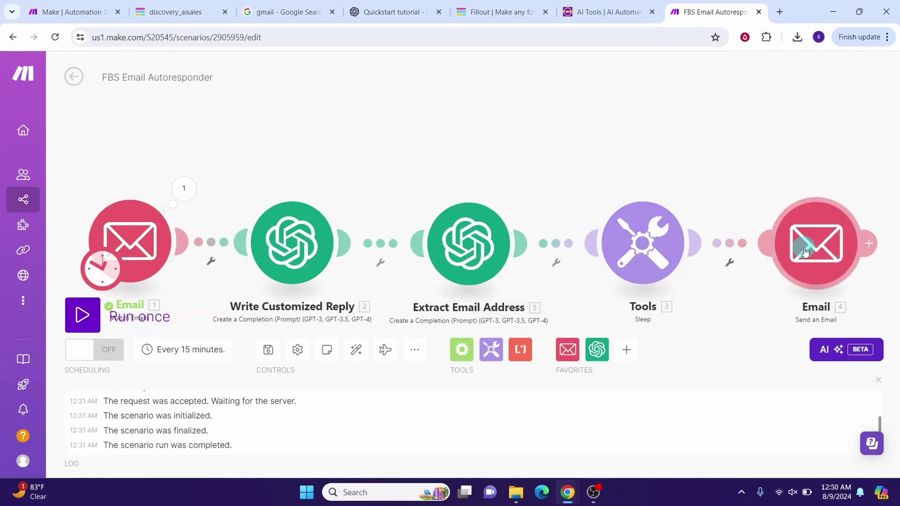
click(810, 230)
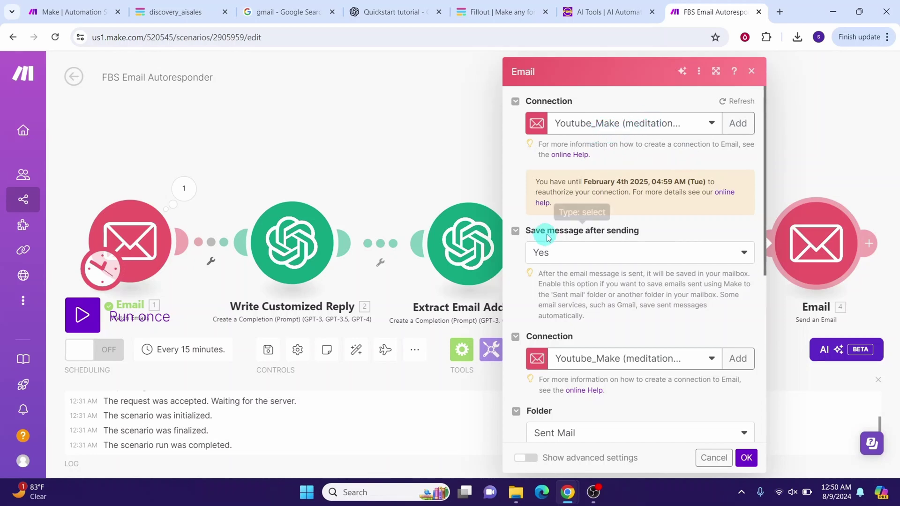
click(615, 255)
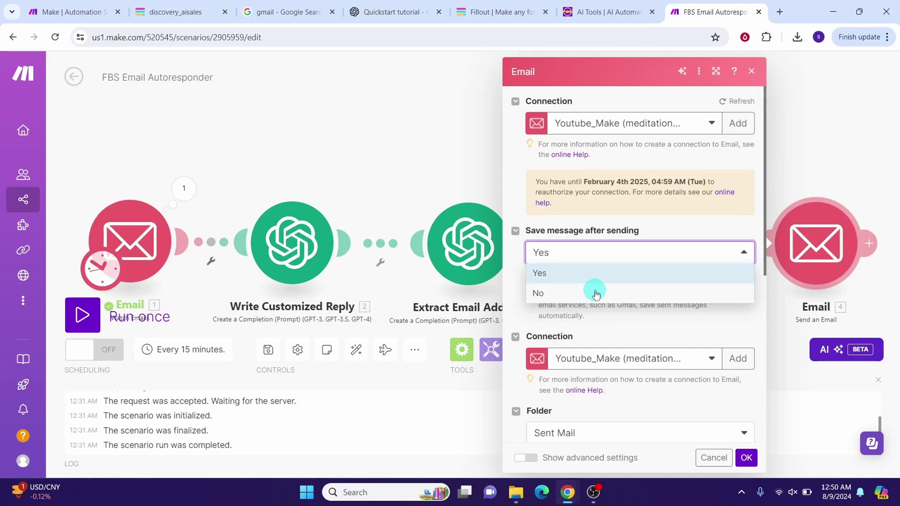
click(554, 274)
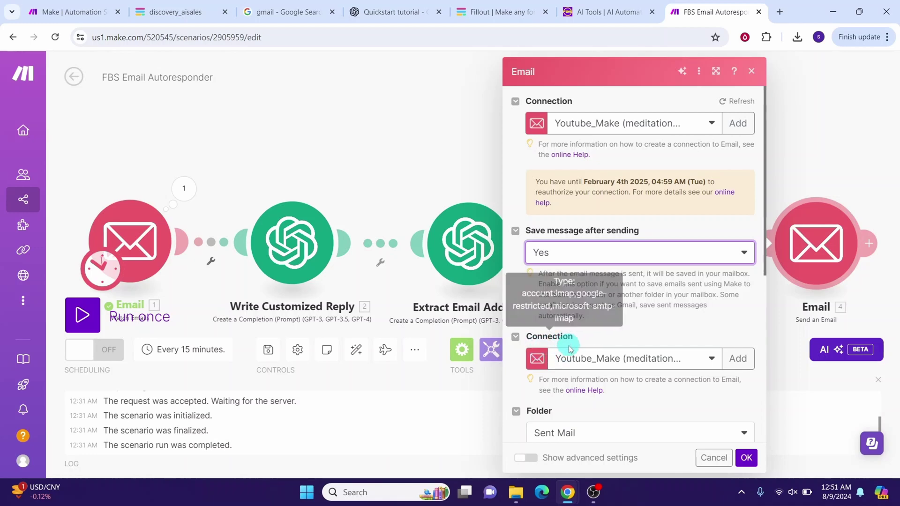
click(742, 253)
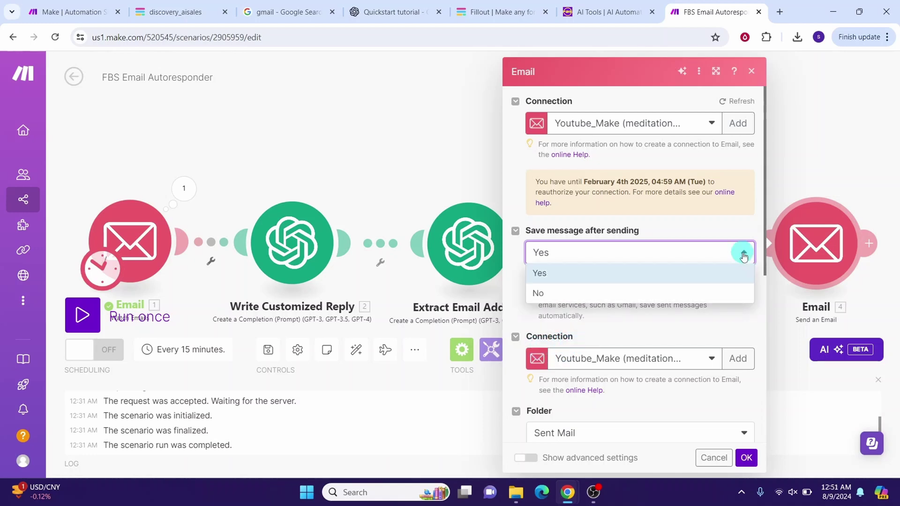
click(548, 296)
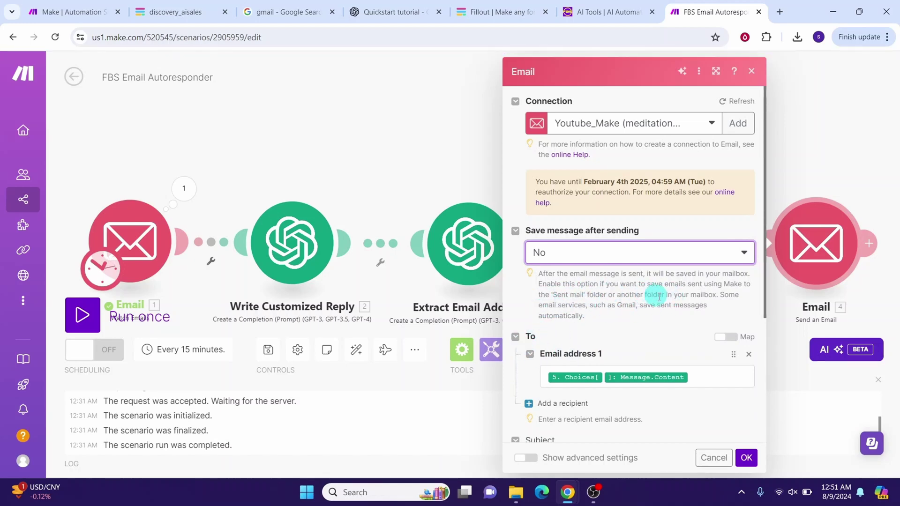
click(746, 255)
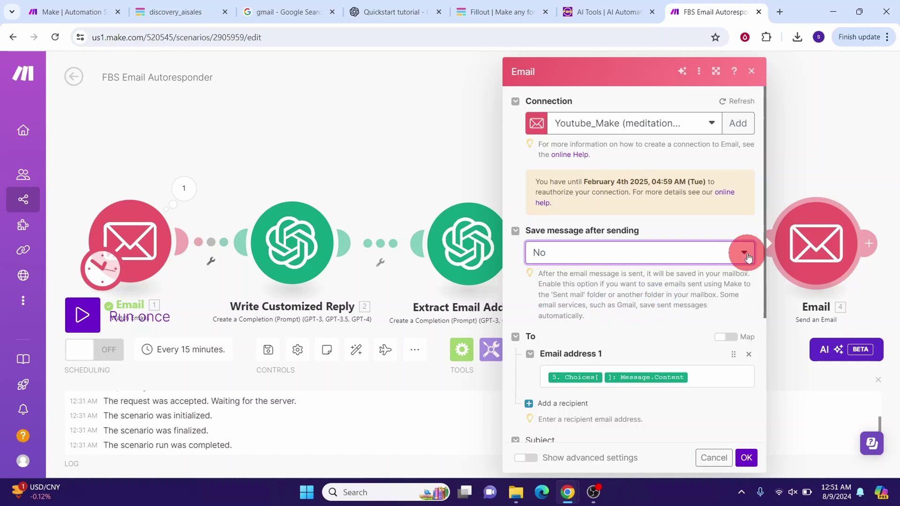
click(563, 274)
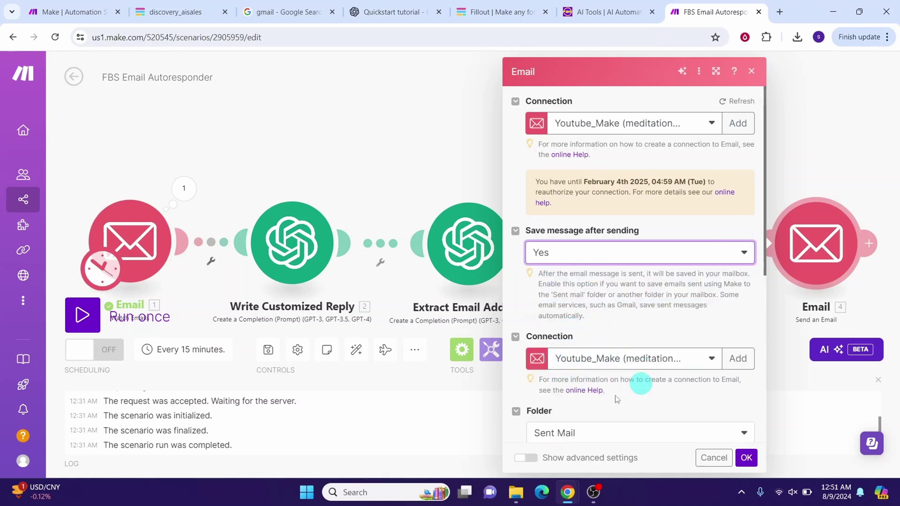
scroll(711, 306, down, 5)
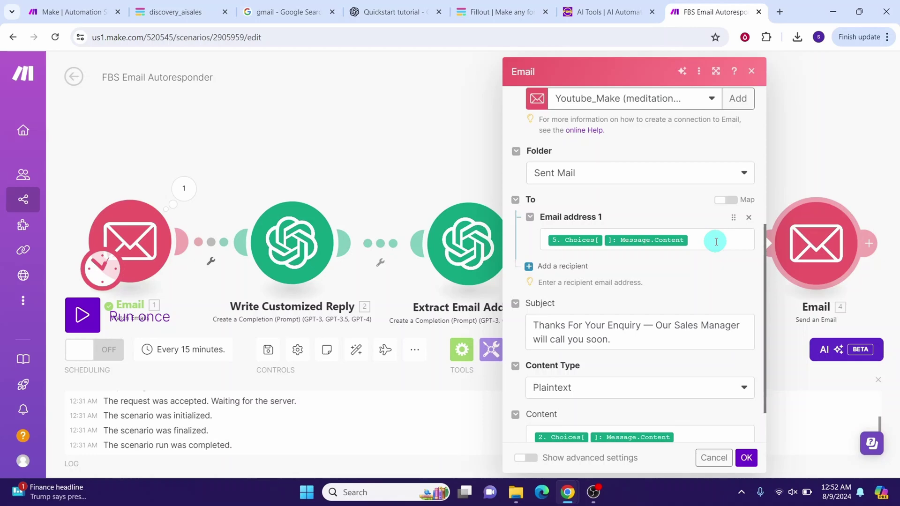
Step: Verify the recipient maps to the extracted Message address, check the subject, and choose Plaintext content type
click(715, 241)
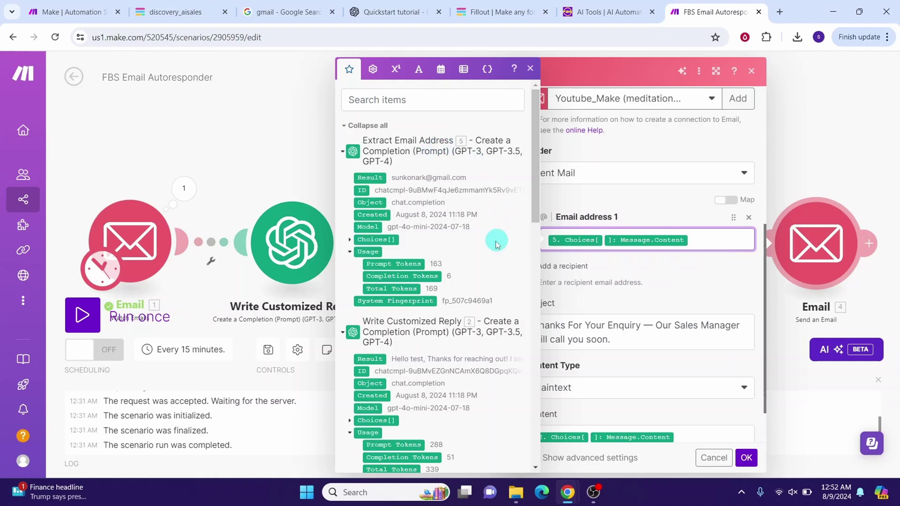
click(349, 240)
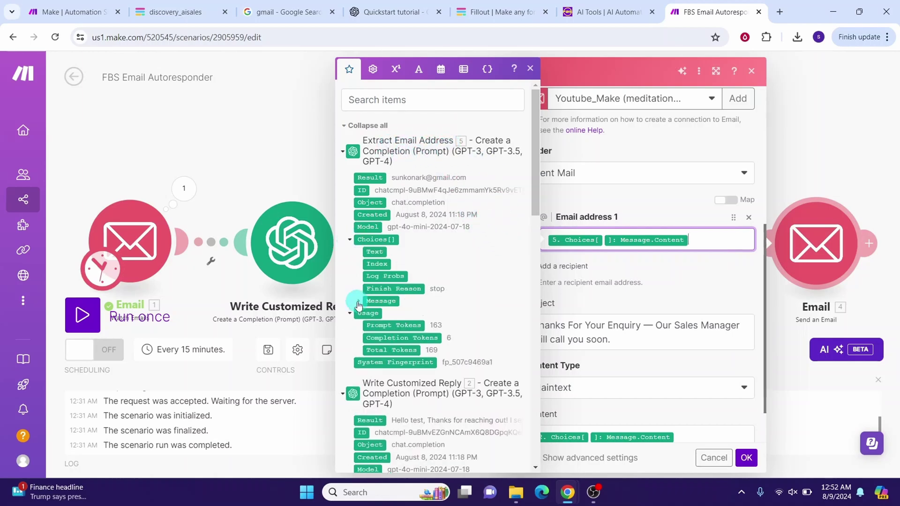
click(358, 302)
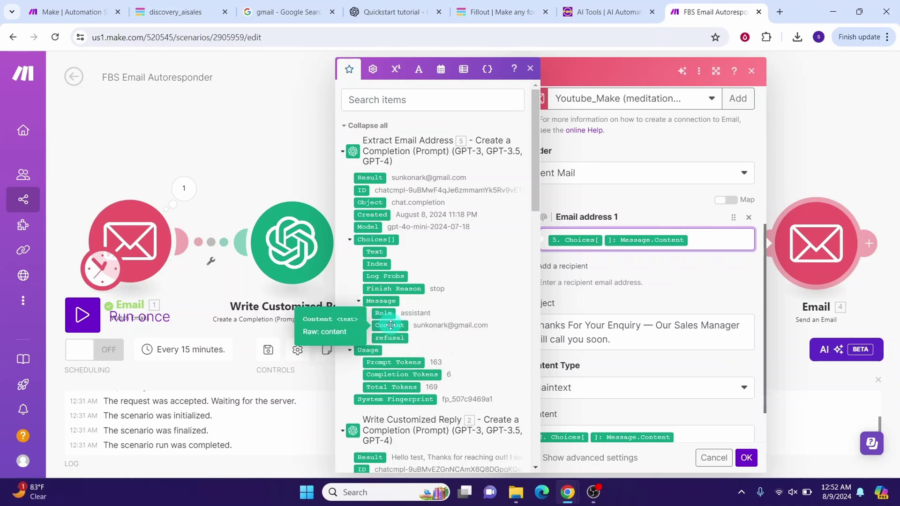
click(534, 326)
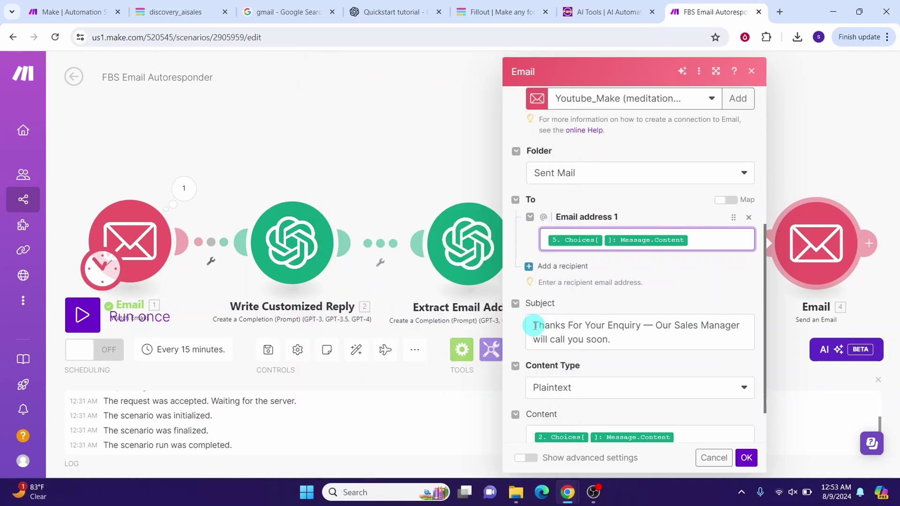
click(535, 325)
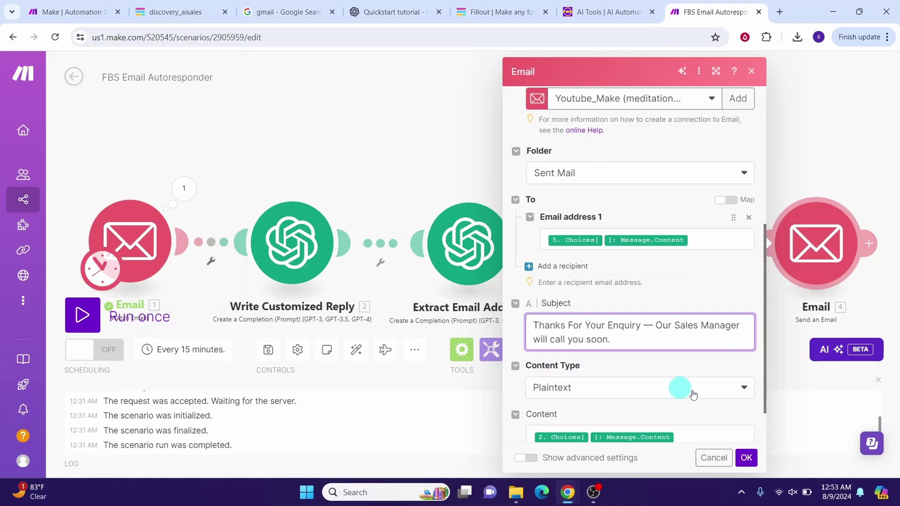
click(740, 395)
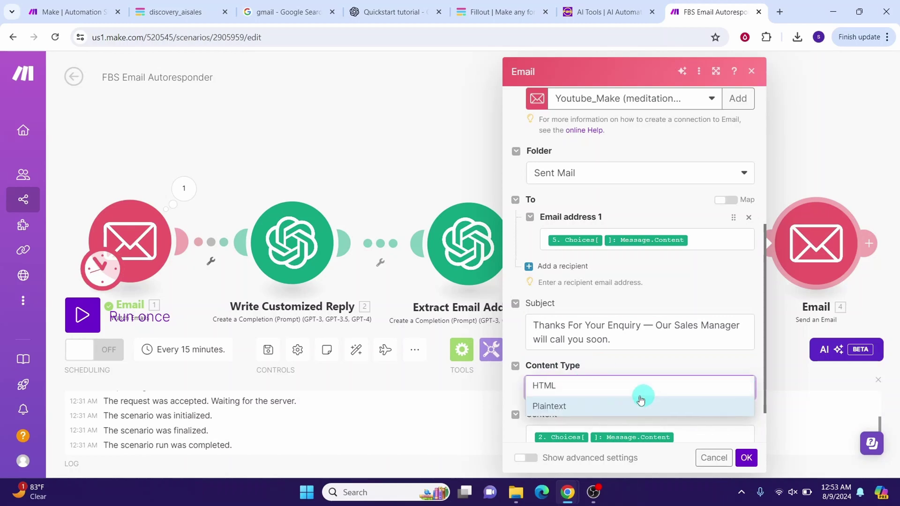
click(566, 407)
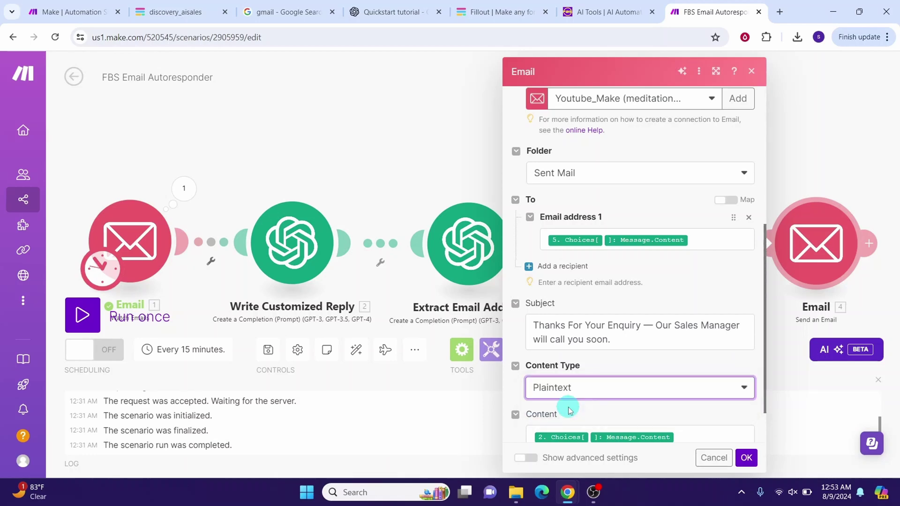
Step: Map 2. Choices[]: Message.Content into the email's Content field and save the module settings
scroll(570, 411, down, 1)
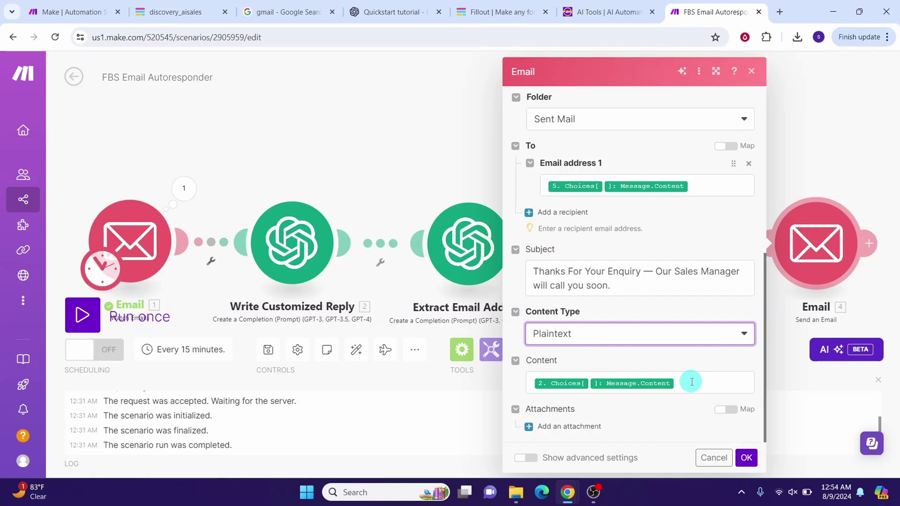
click(692, 382)
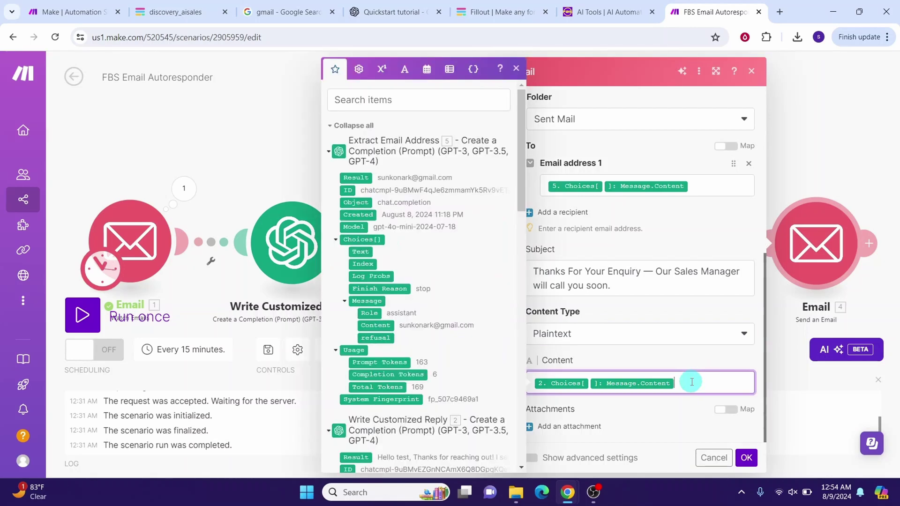
scroll(422, 281, down, 5)
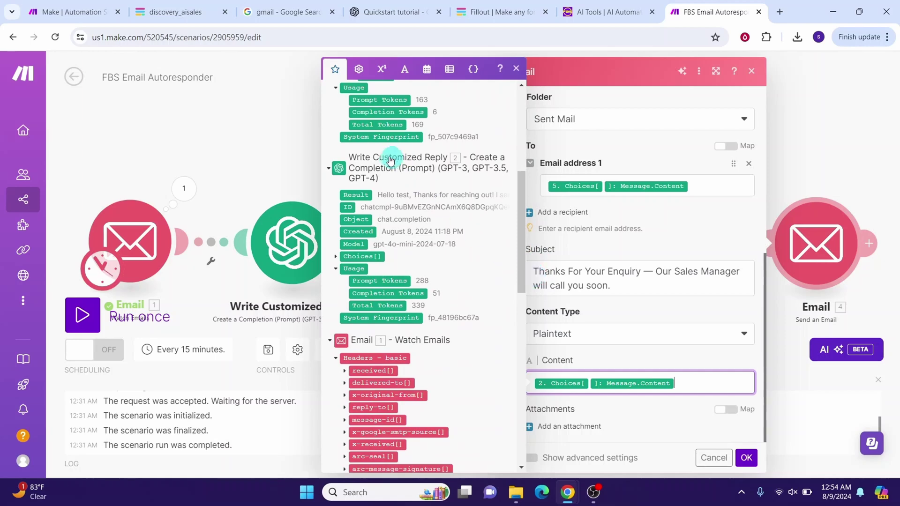
click(335, 257)
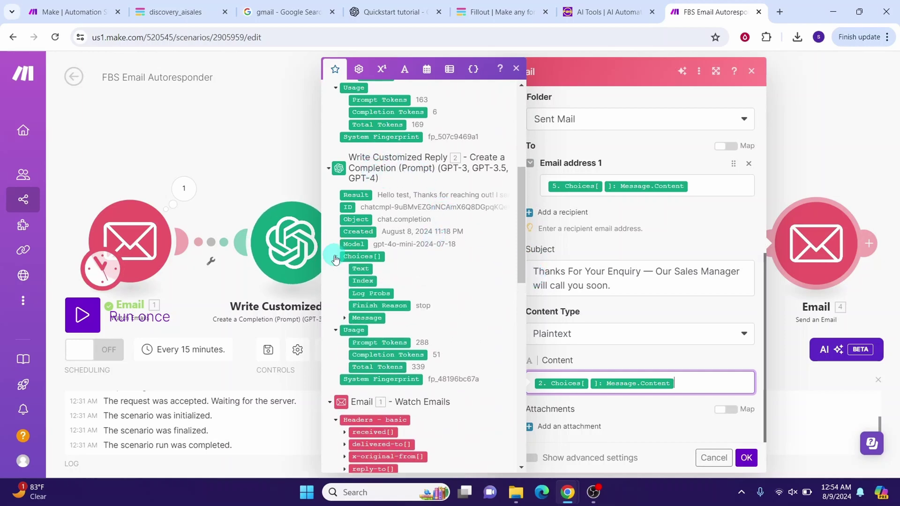
click(345, 319)
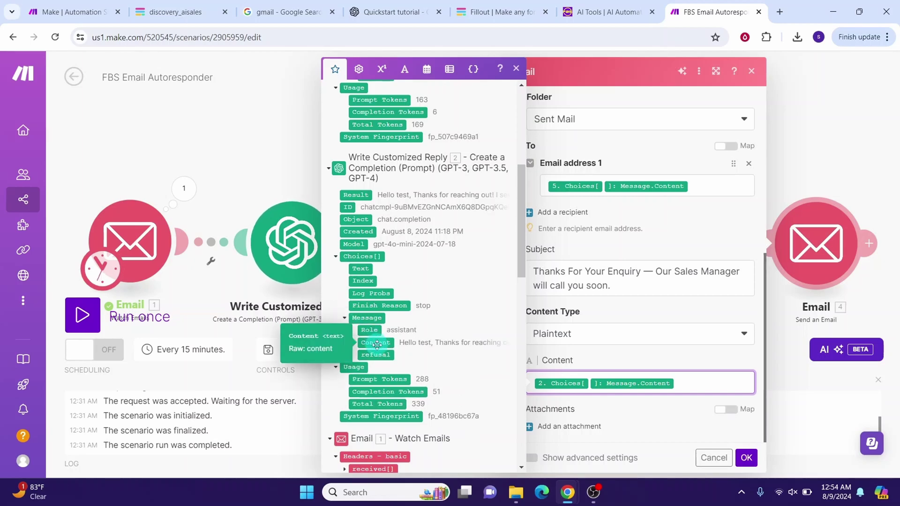
click(594, 206)
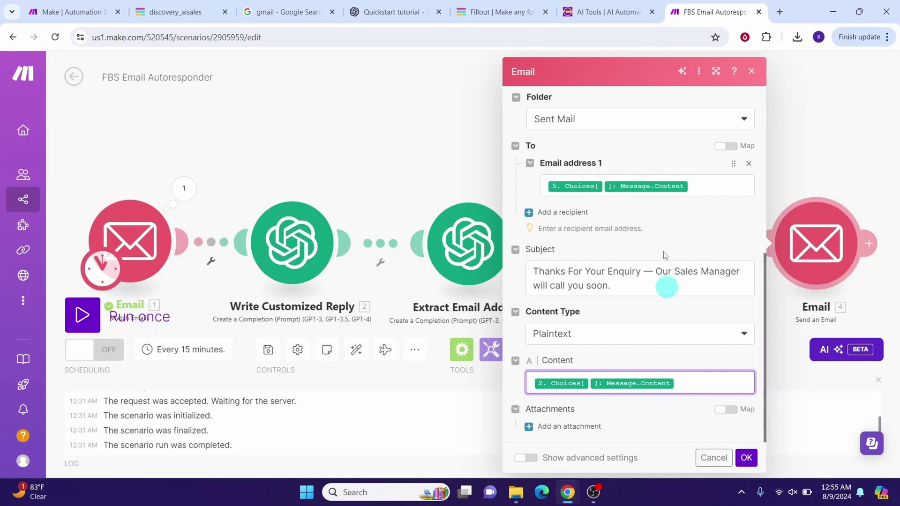
click(746, 458)
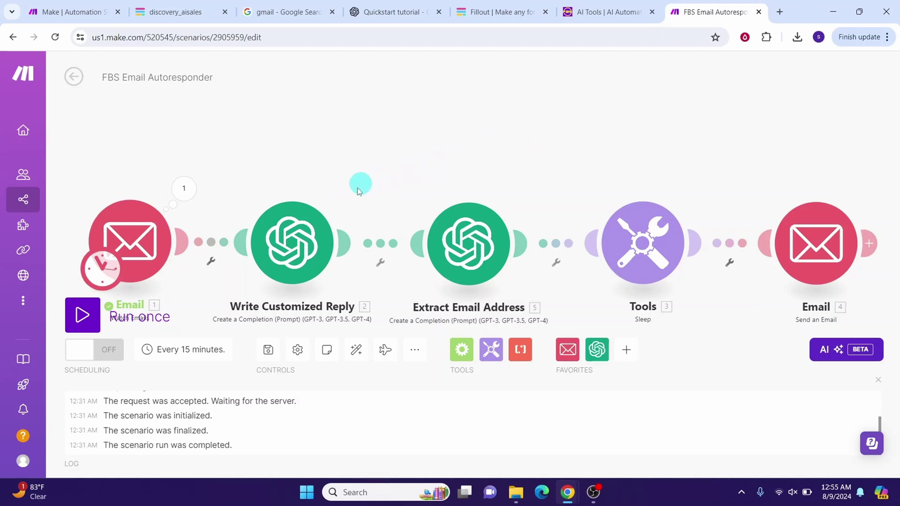
Step: Save the scenario and switch to the discovery_aisales Information Request form tab
click(268, 351)
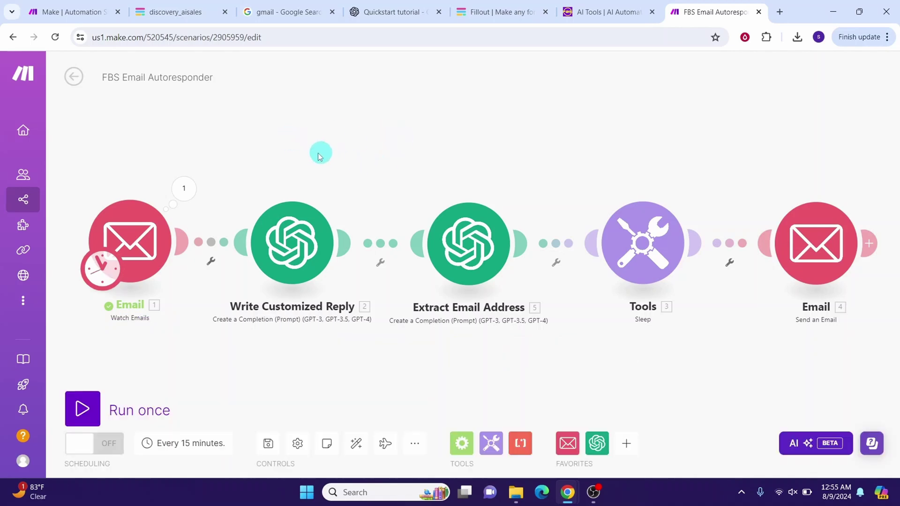
click(166, 14)
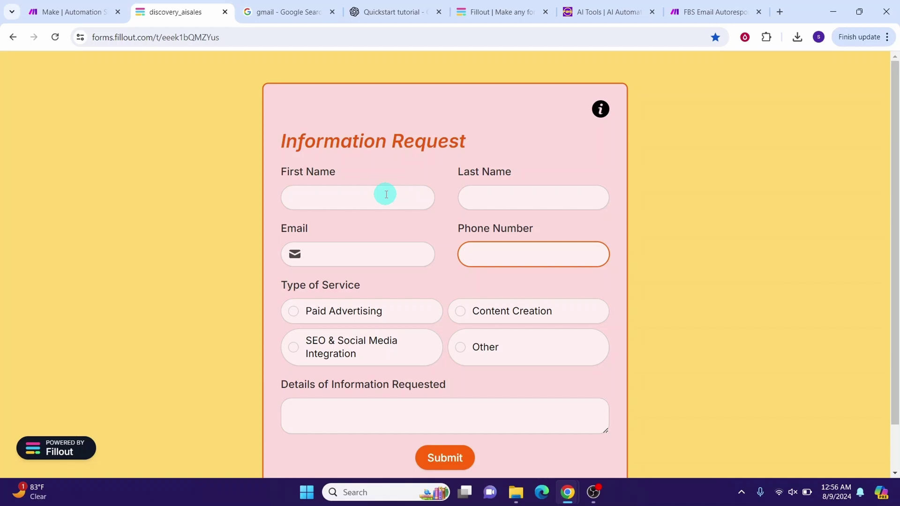
Step: Enter the contact's name and phone number, pick Paid Advertising, paste the details, and submit
click(342, 201)
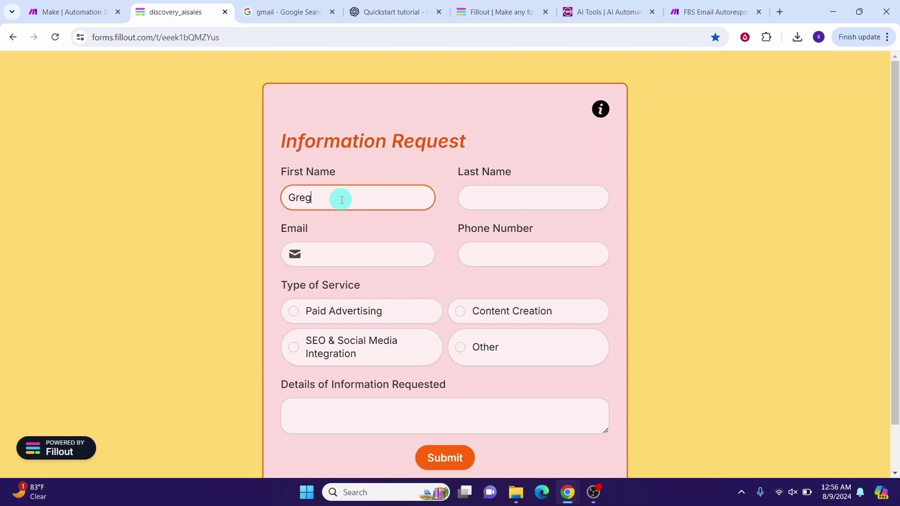
click(469, 198)
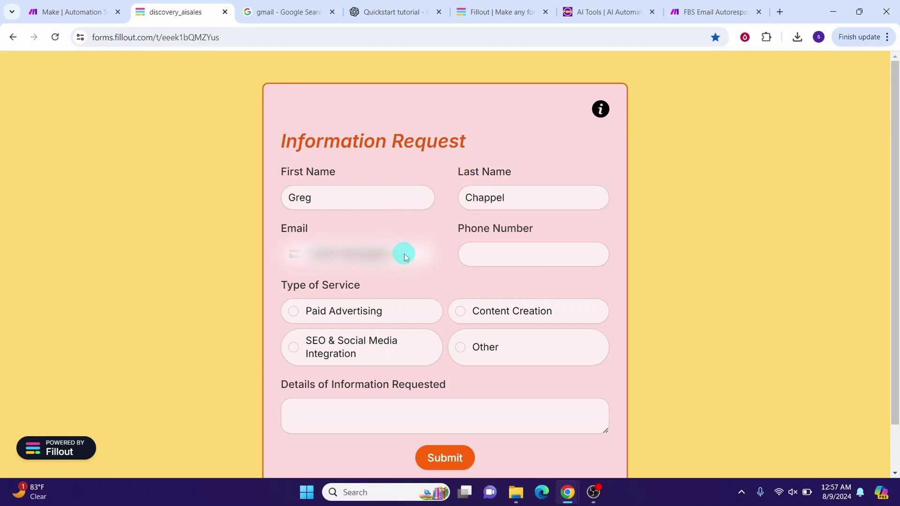
click(484, 255)
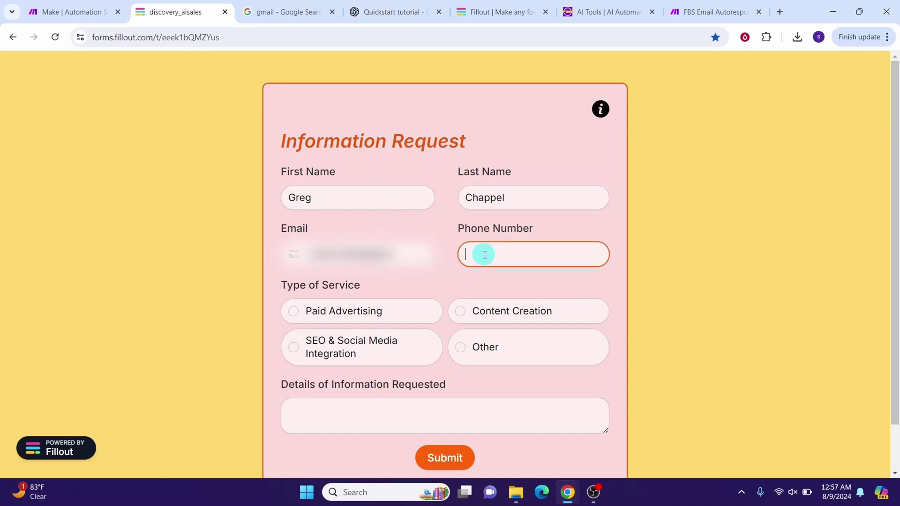
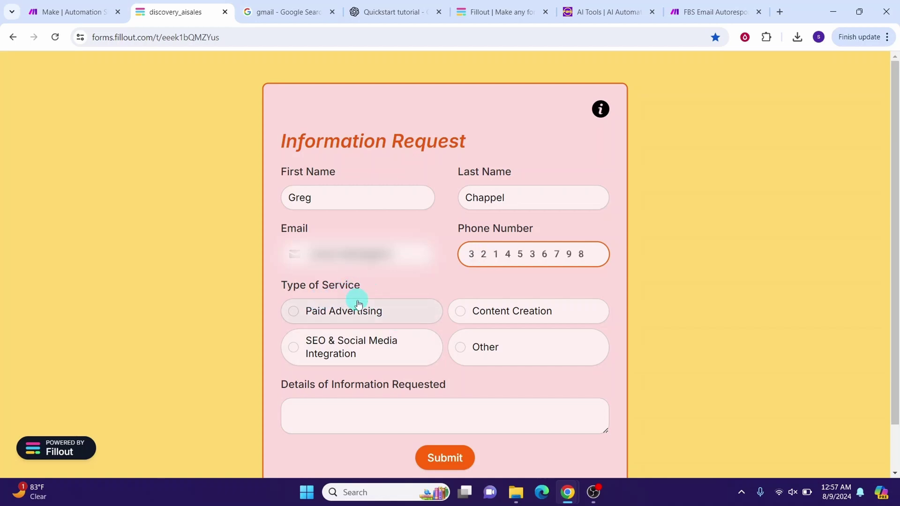
click(294, 313)
click(314, 409)
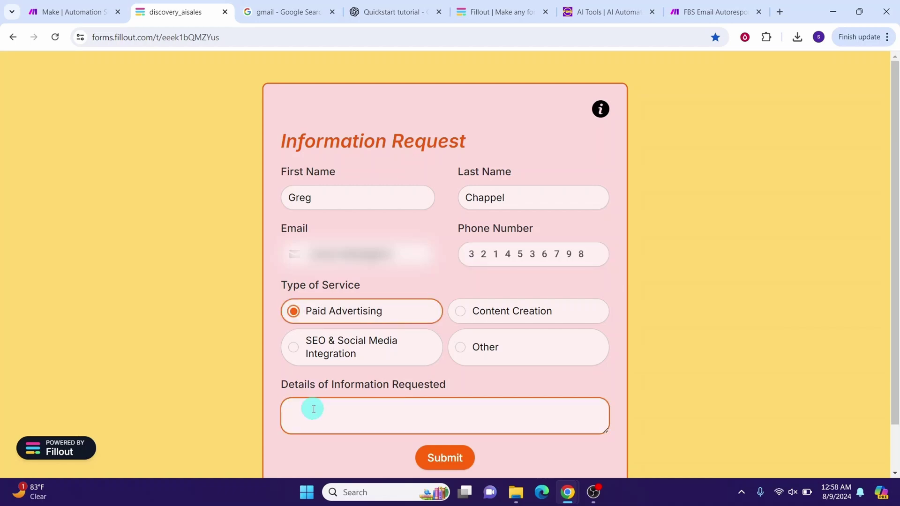
text(I own a music business and I am interested in your Paid advertising service. I would like to know more about it.)
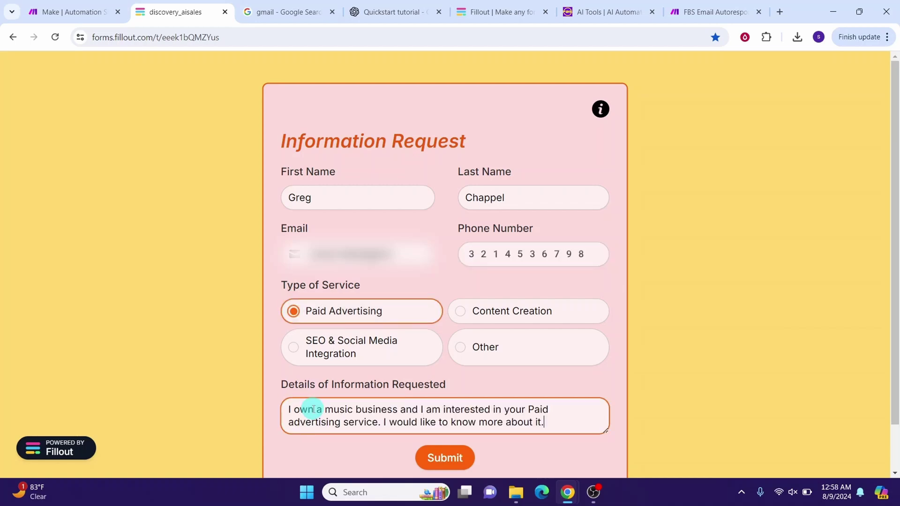
click(442, 460)
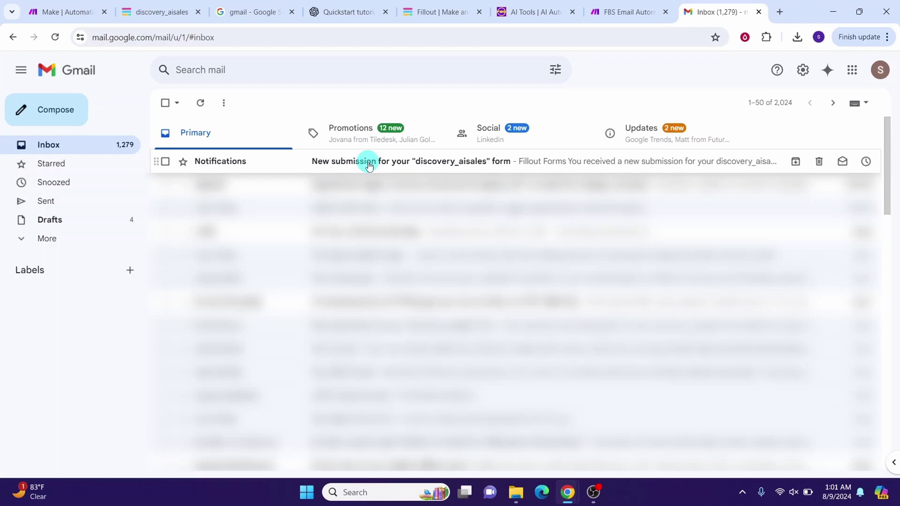
Step: Read the Fillout submission notification's responses in Gmail, then return to the Make scenario tab
click(369, 165)
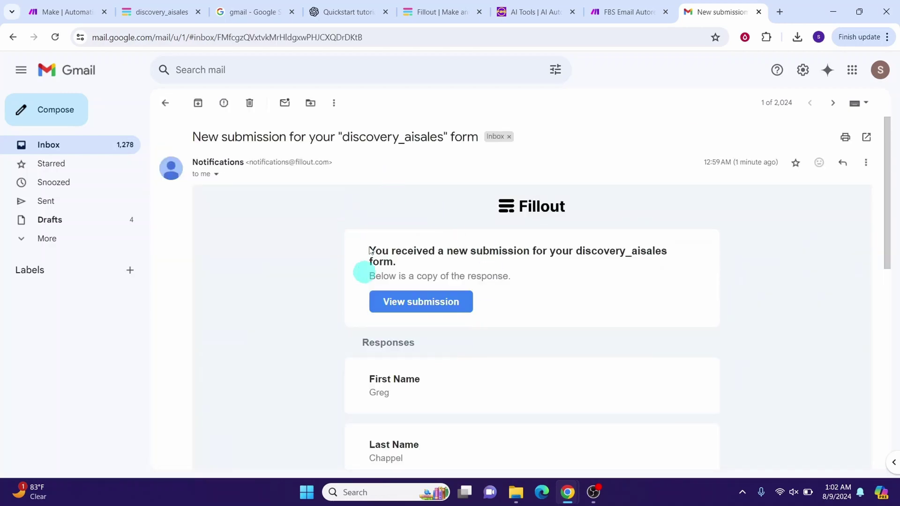
scroll(442, 361, down, 2)
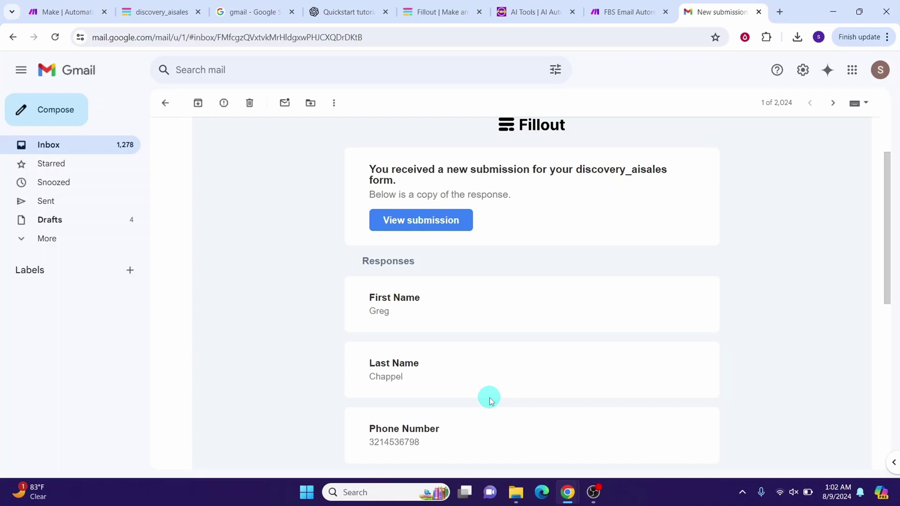
key(ctrl+shift+Tab)
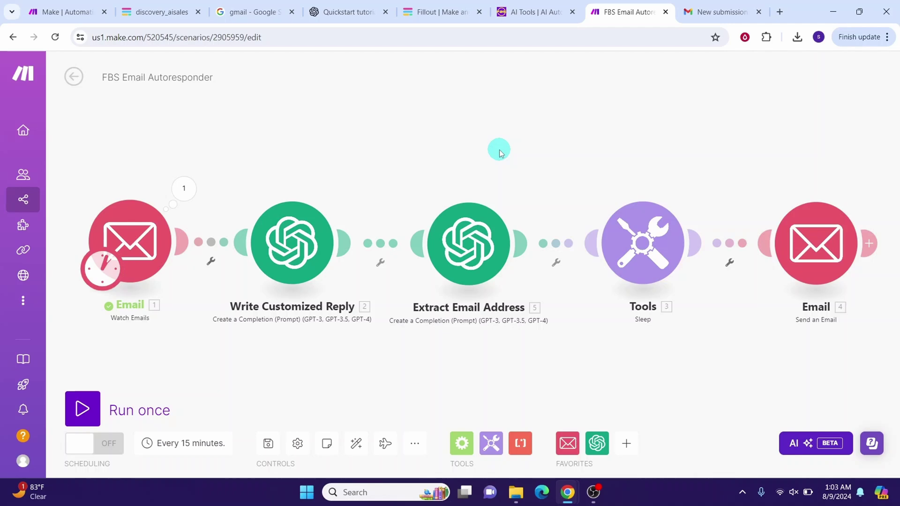
Step: Set the Watch Emails trigger to start from the Fillout submission notification email
right_click(131, 241)
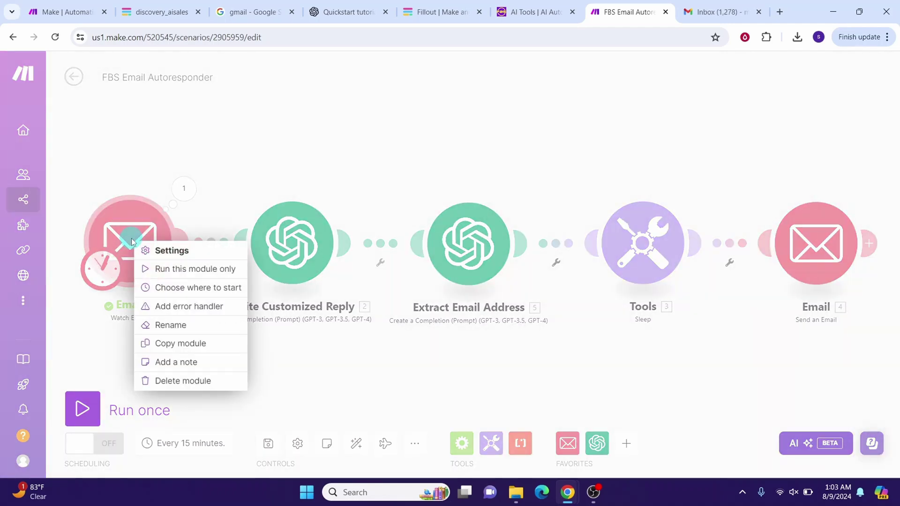
click(173, 289)
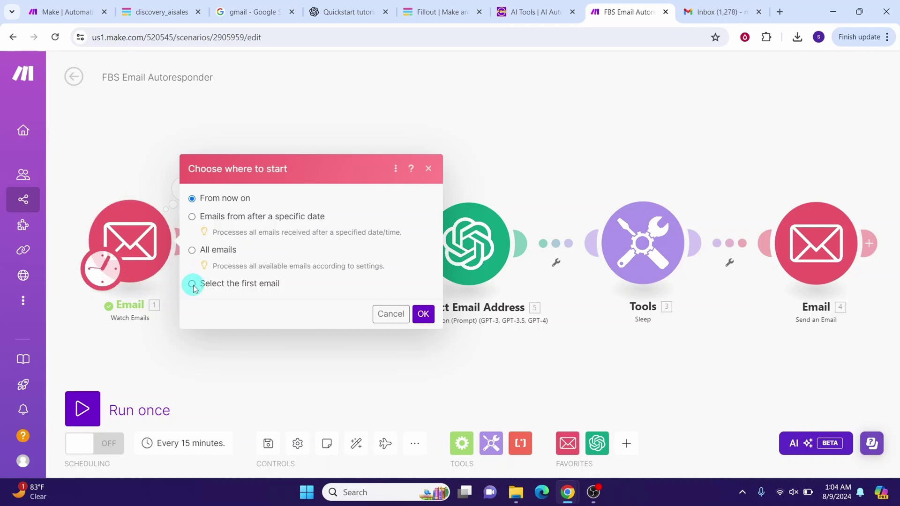
click(192, 284)
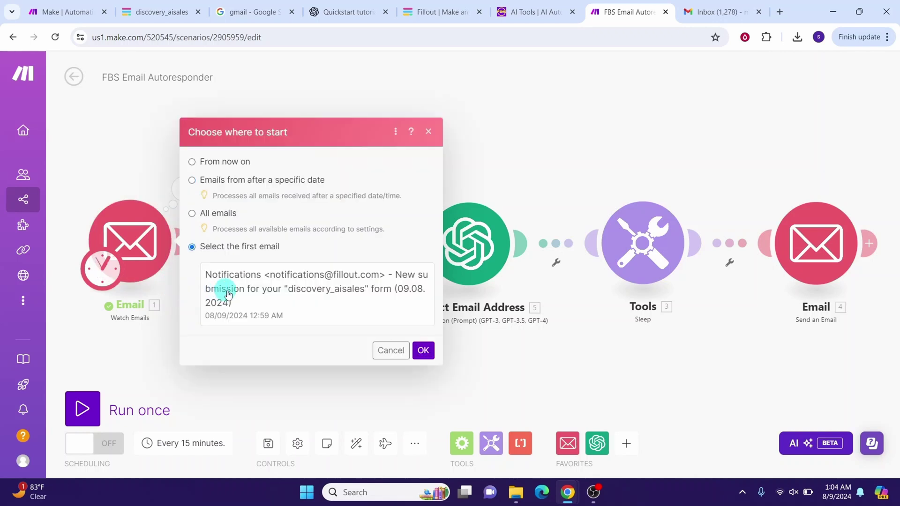
click(232, 292)
click(423, 352)
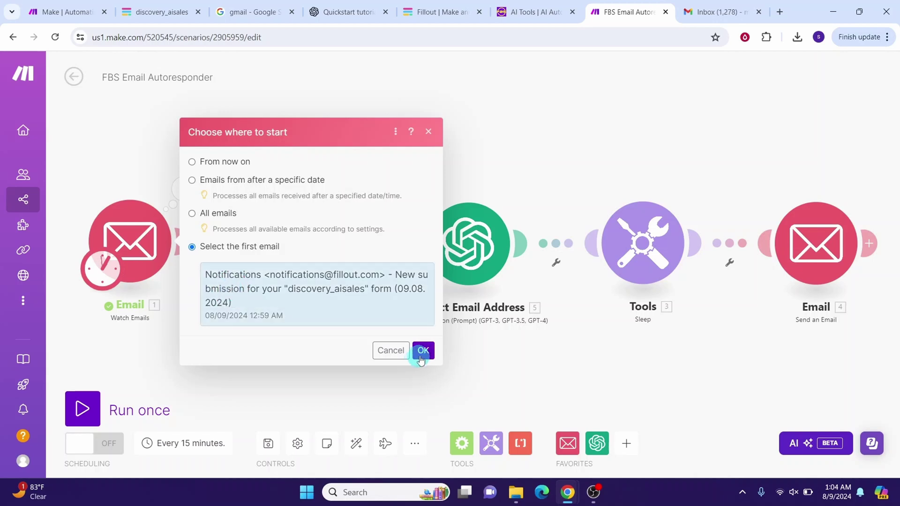
click(83, 413)
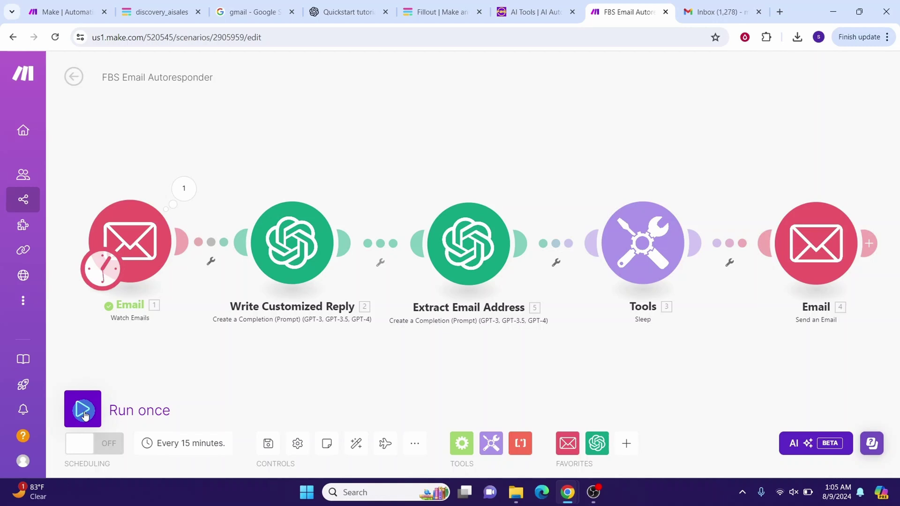
Step: Run the scenario once and open the 'Thanks For Your Enquiry' reply in Gmail
click(83, 413)
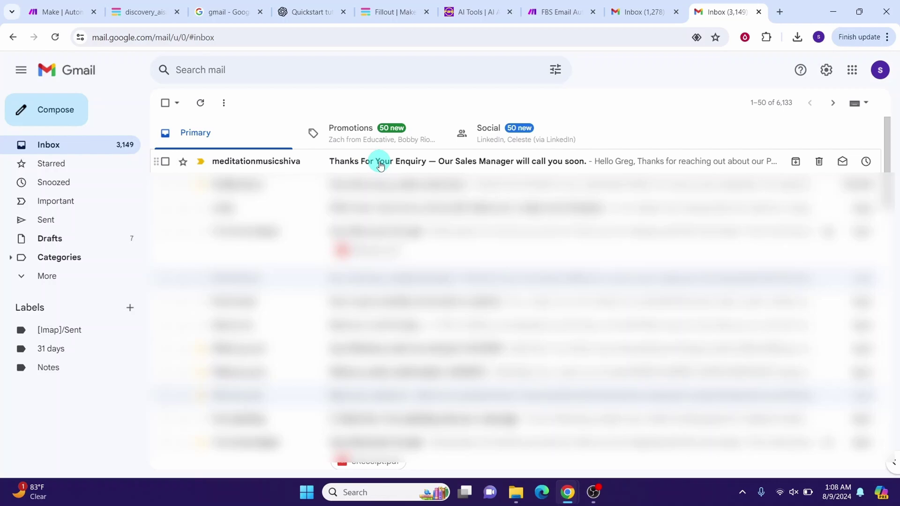
click(381, 164)
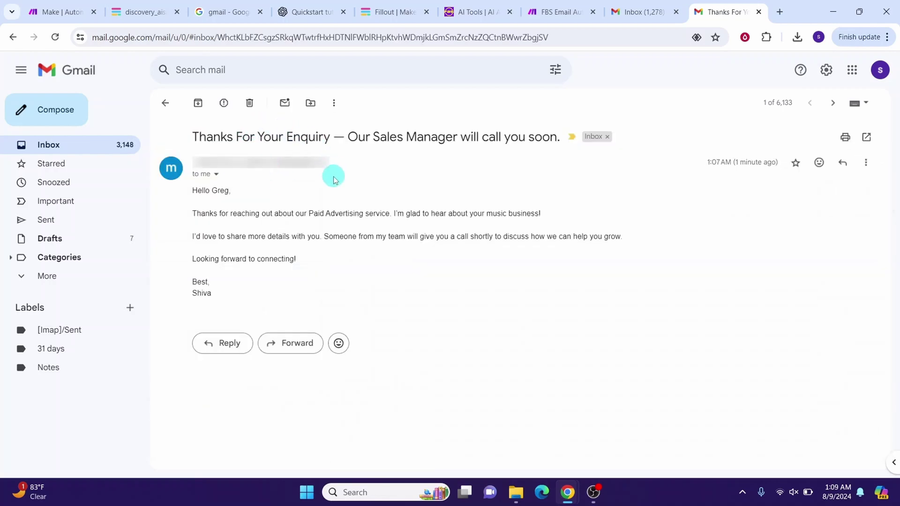